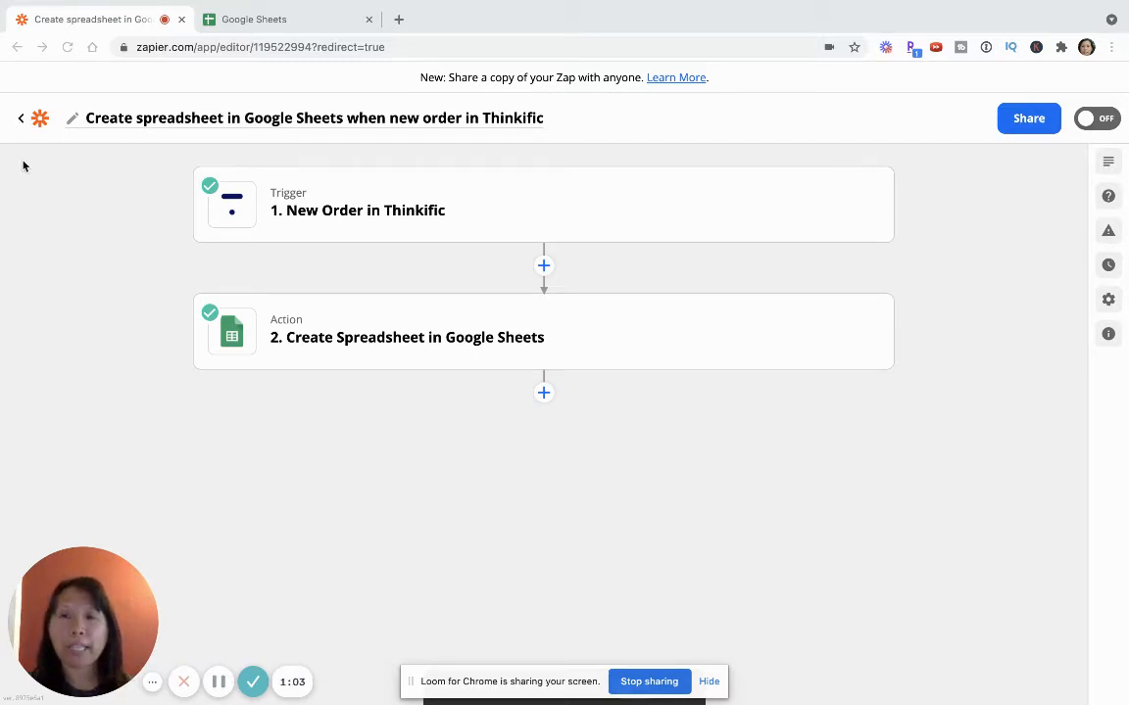
# Leave the existing zap, look over the list of zaps in the Home folder and start a new zap
pyautogui.click(20, 119)
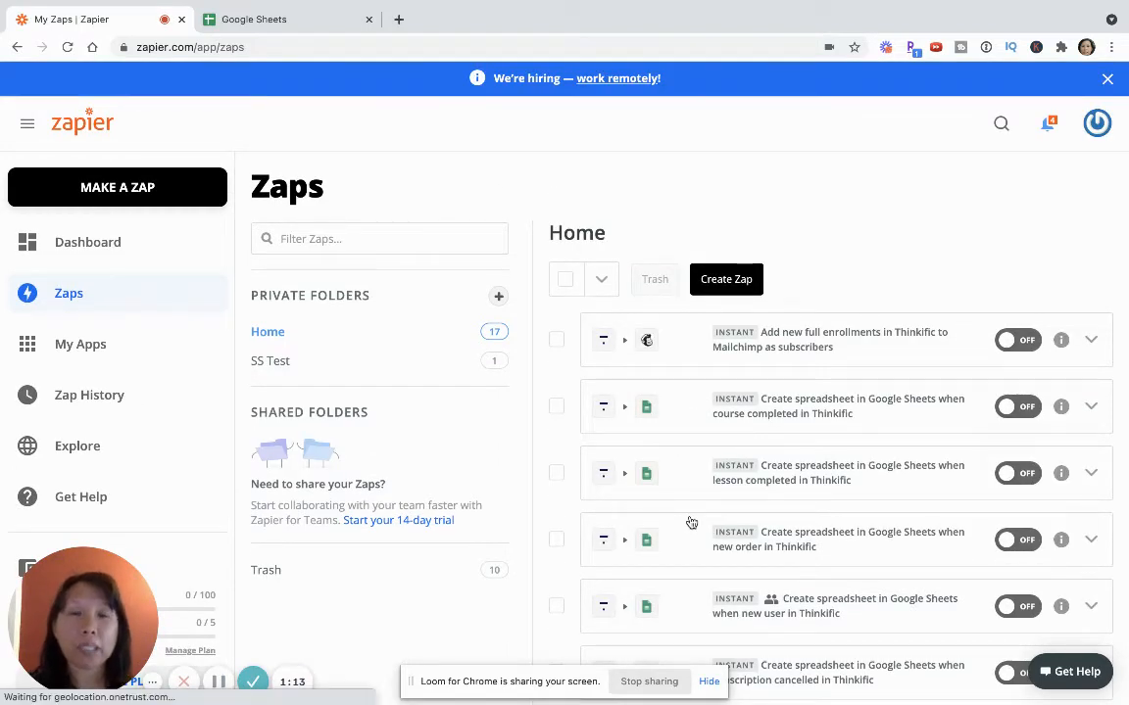
pyautogui.scroll(-5, 691, 523)
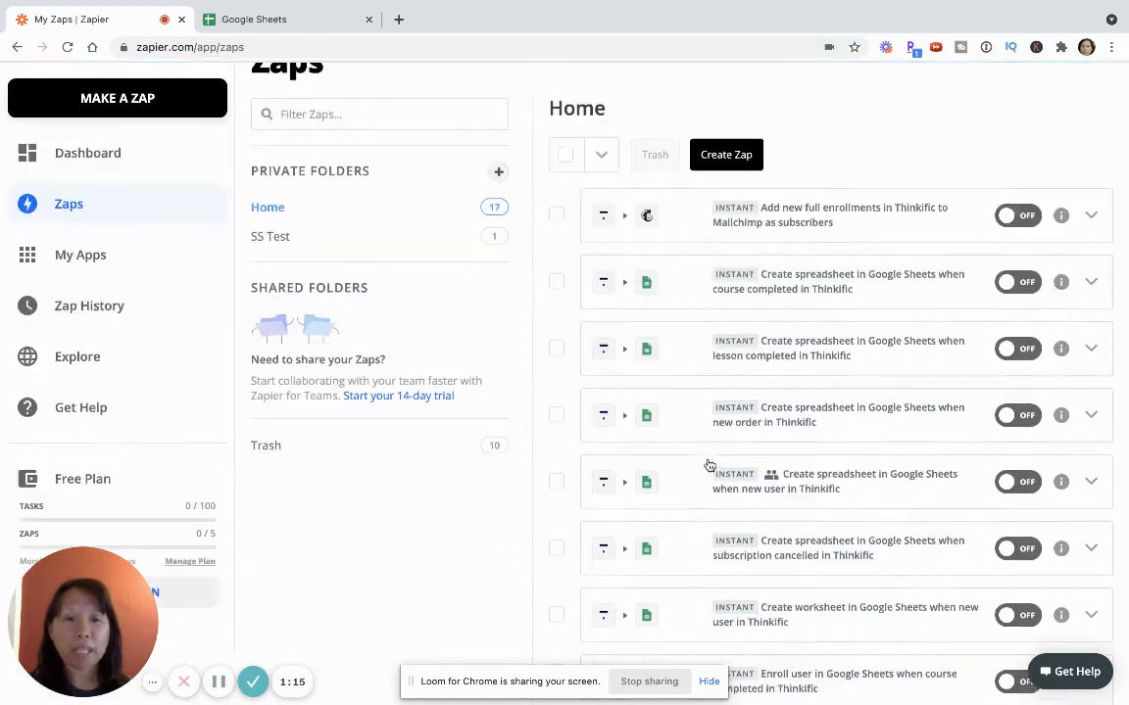
pyautogui.scroll(5, 707, 462)
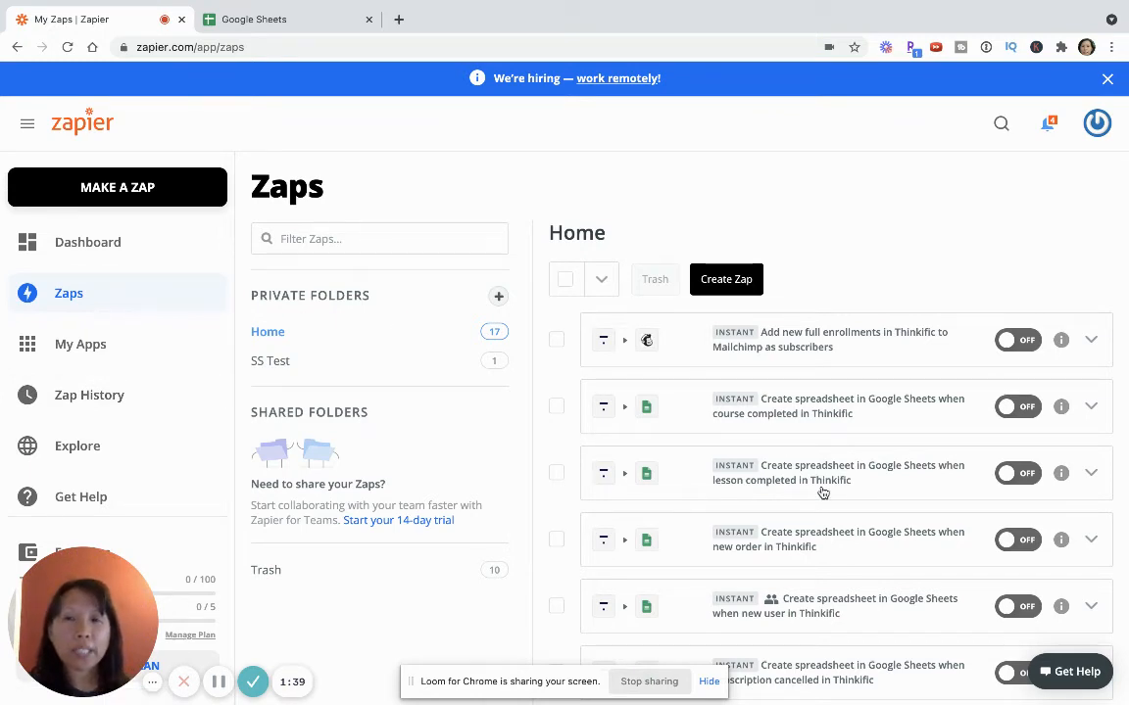
pyautogui.scroll(-1, 814, 482)
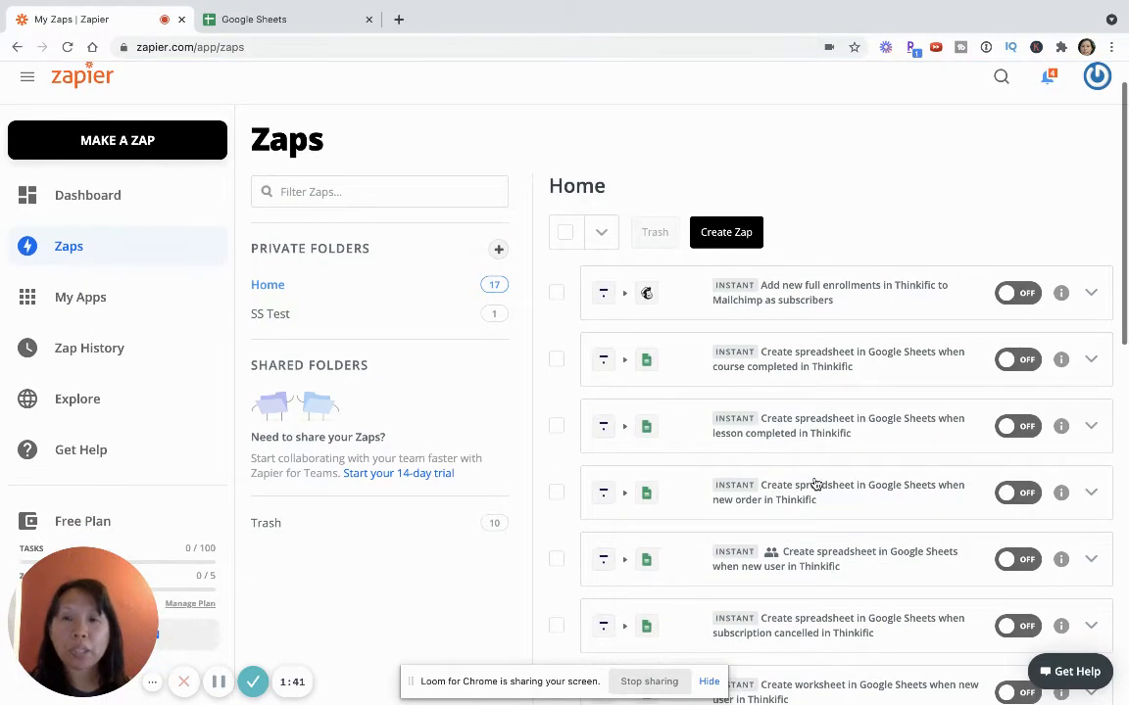
pyautogui.click(117, 143)
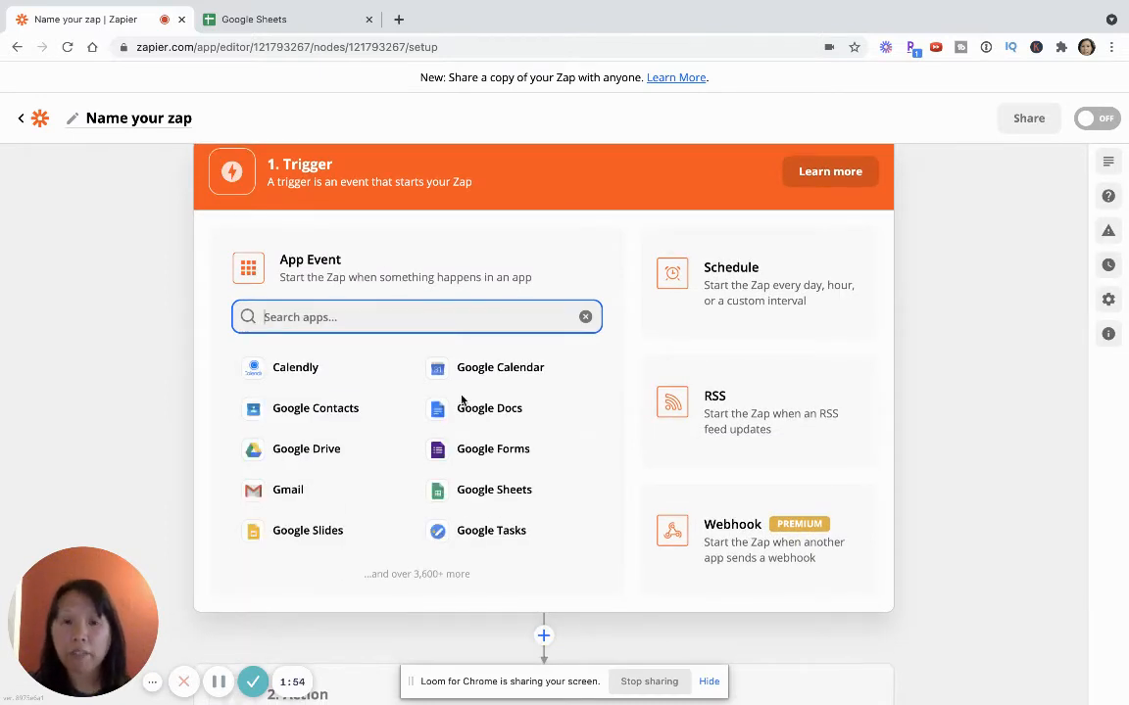
# Set the trigger app to Thinkific with New Order as the trigger event
pyautogui.write('think')
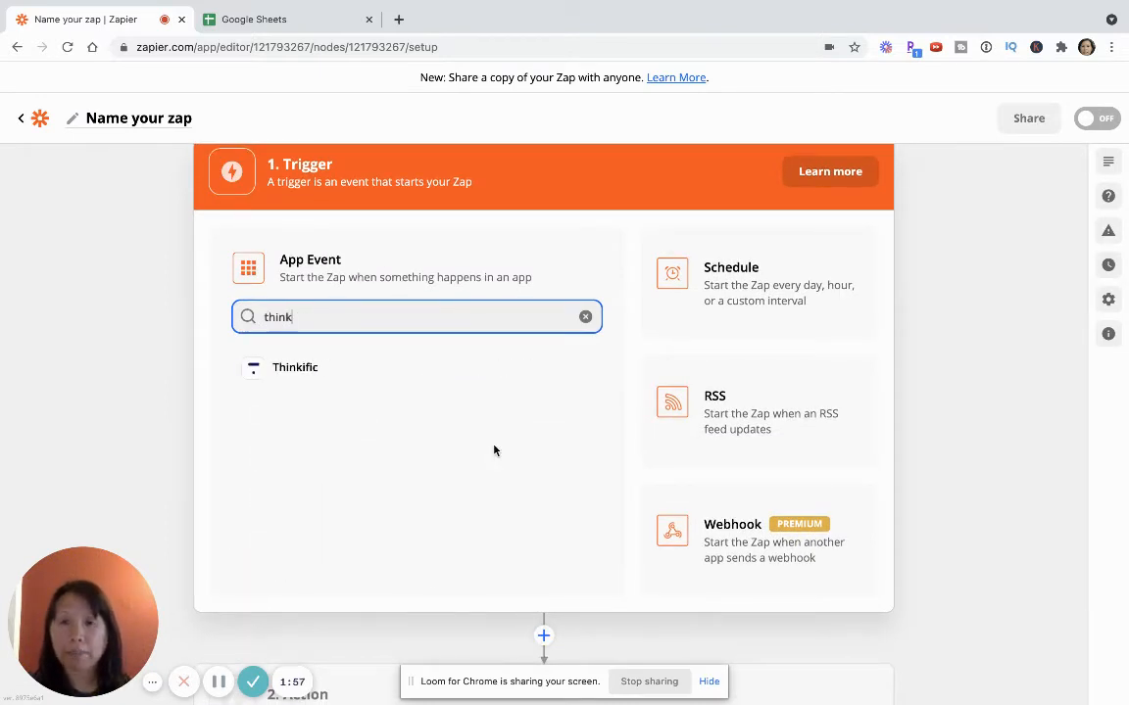
pyautogui.click(304, 369)
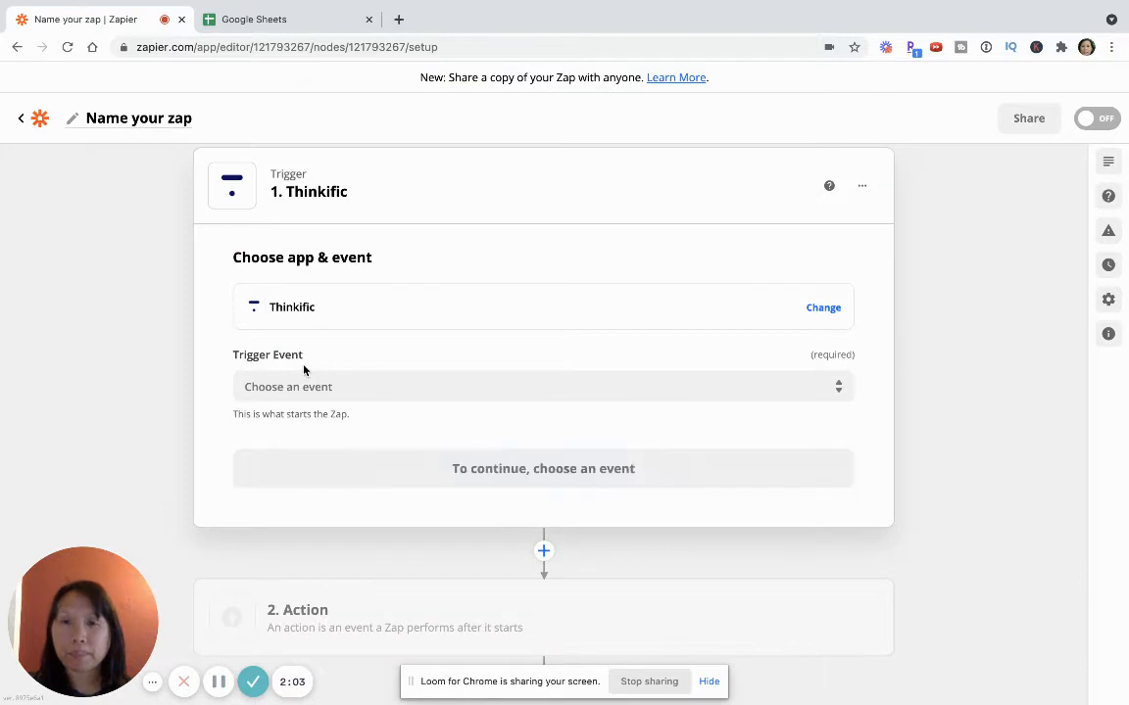
pyautogui.click(316, 385)
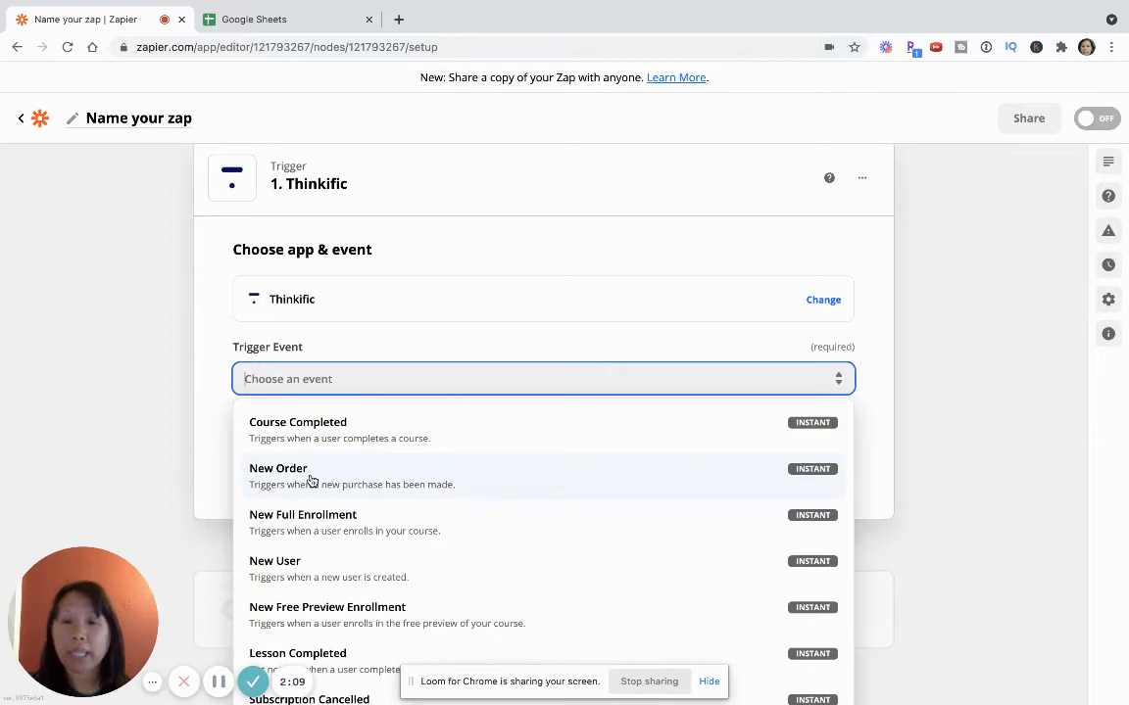
pyautogui.scroll(-1, 311, 480)
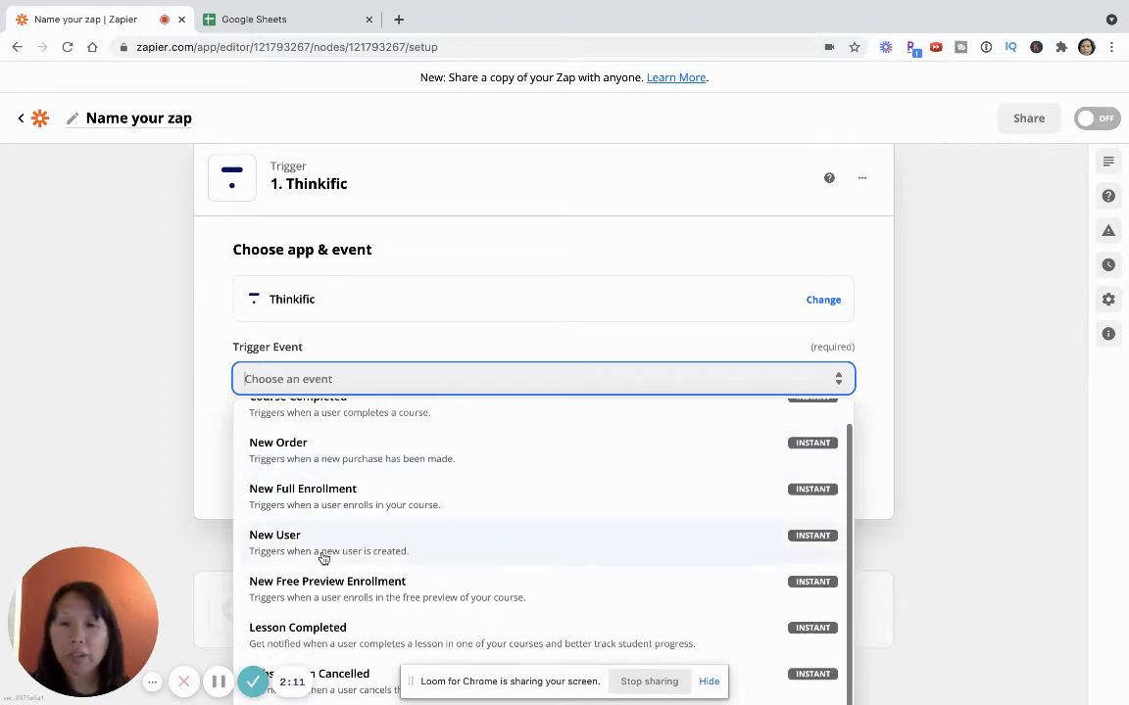
pyautogui.scroll(1, 348, 503)
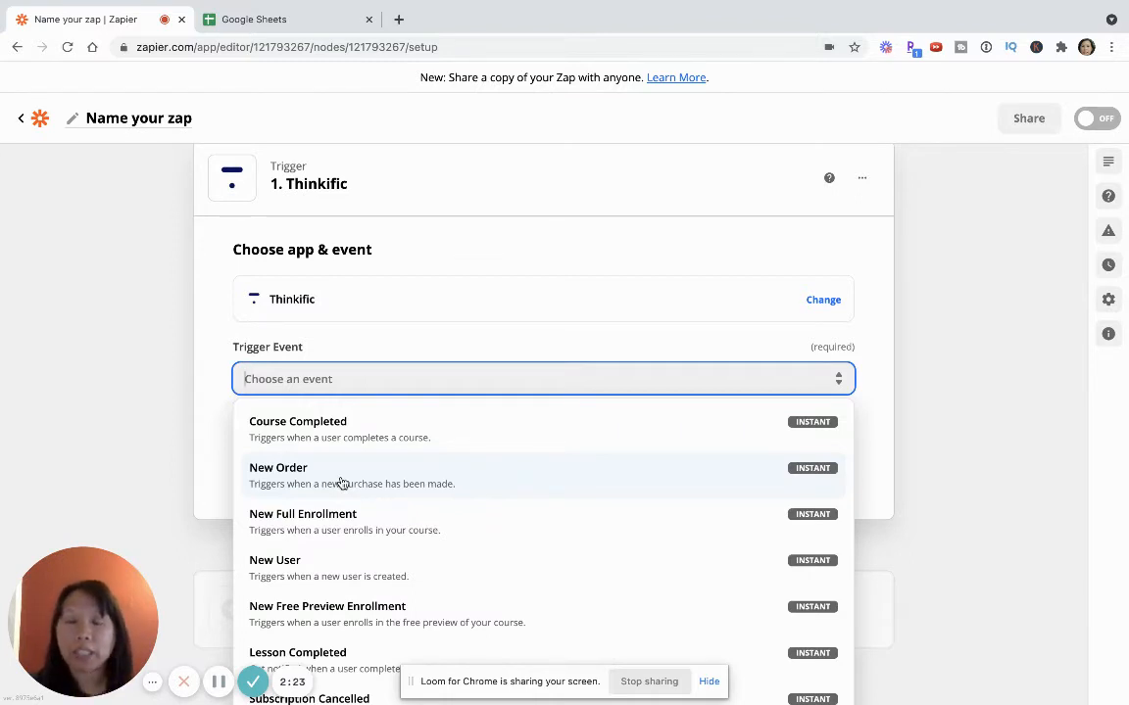
pyautogui.click(341, 483)
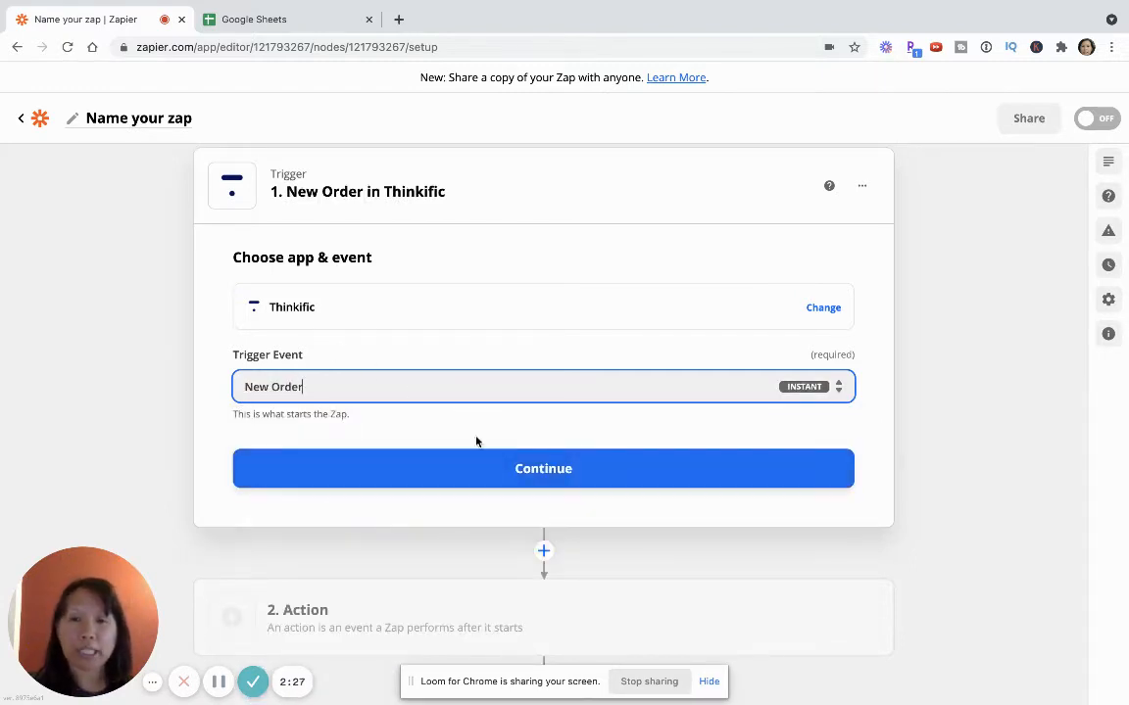
pyautogui.click(501, 480)
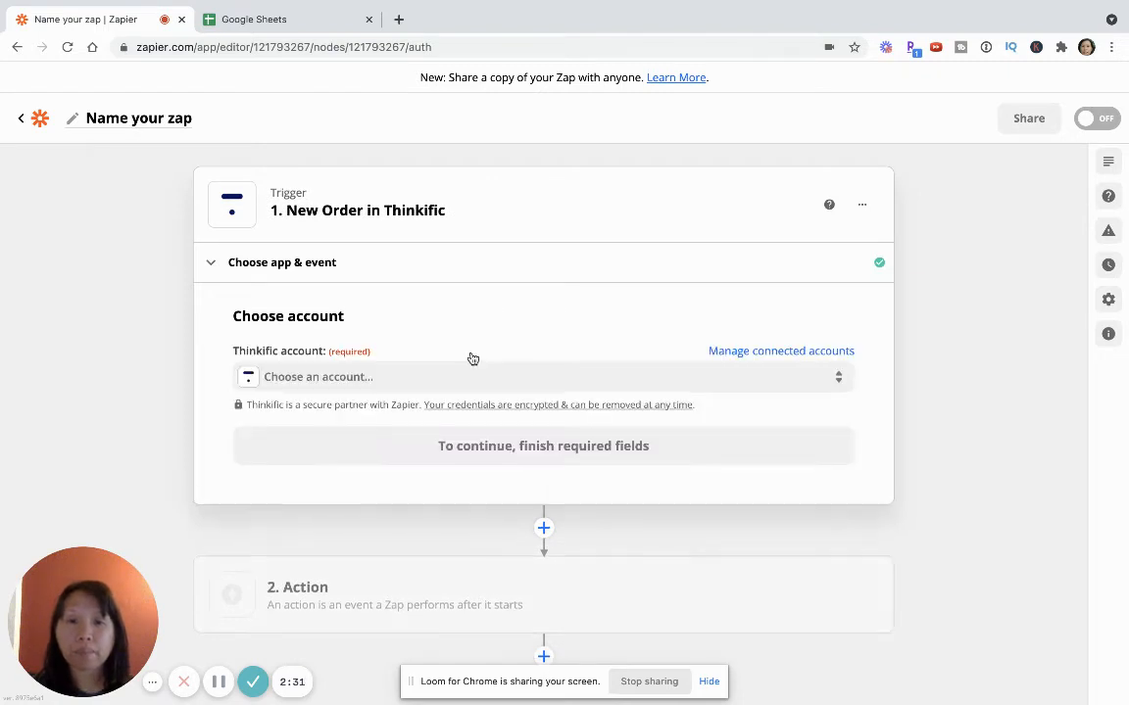
# Choose the connected account named Thinkific for the trigger and confirm it
pyautogui.click(367, 388)
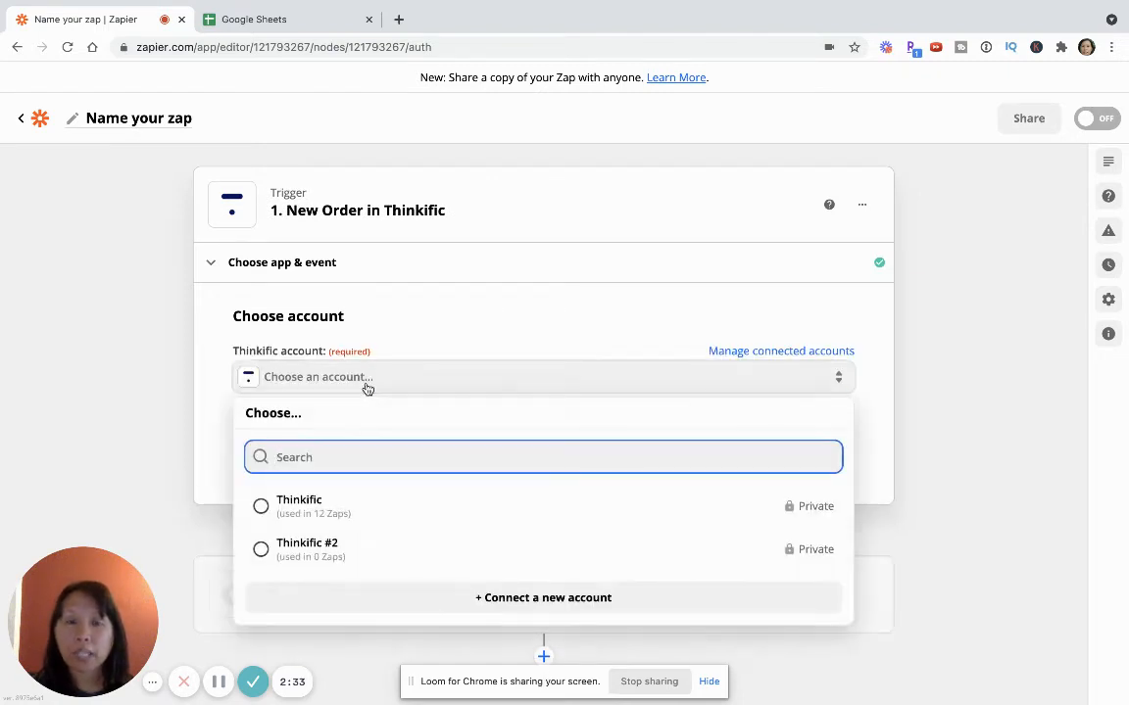
pyautogui.click(295, 506)
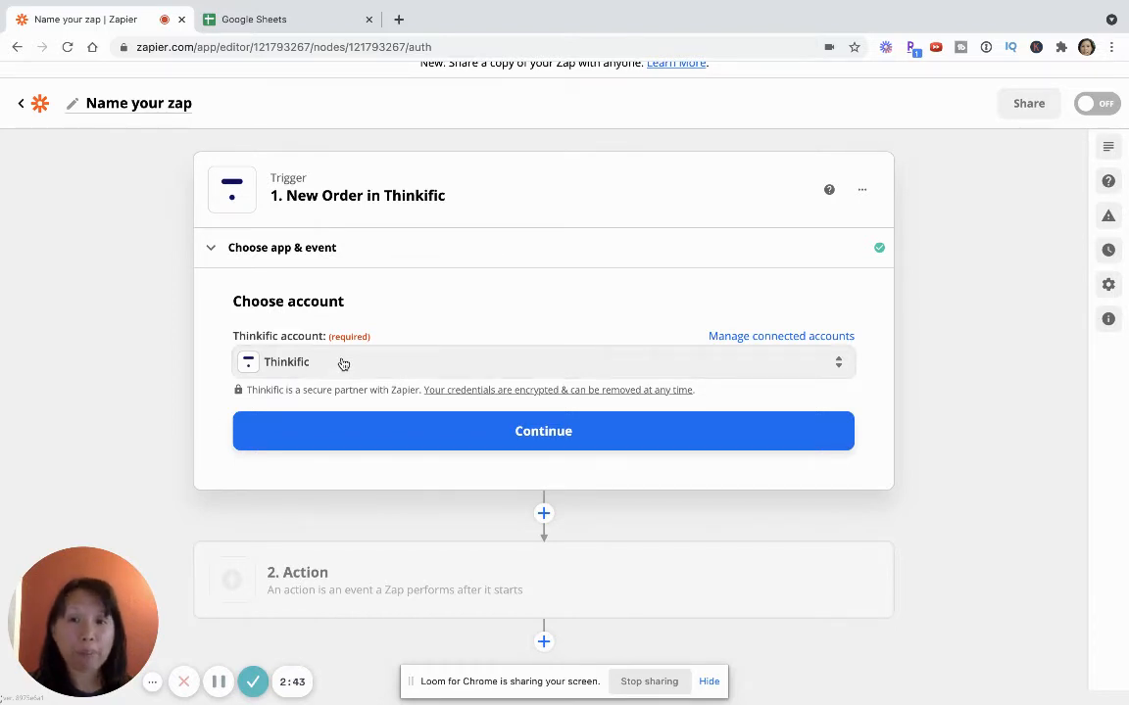
pyautogui.click(517, 432)
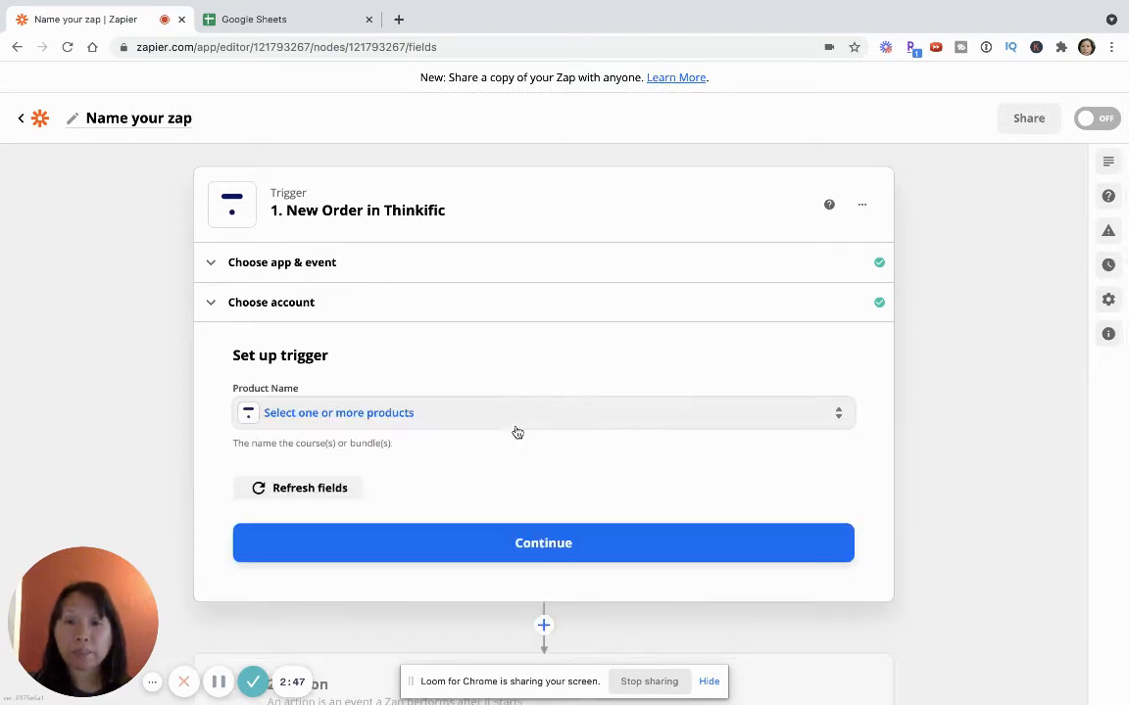
# Set the trigger's product name to "Launch your Online Course in 6 Weeks" and proceed to the trigger test
pyautogui.click(362, 340)
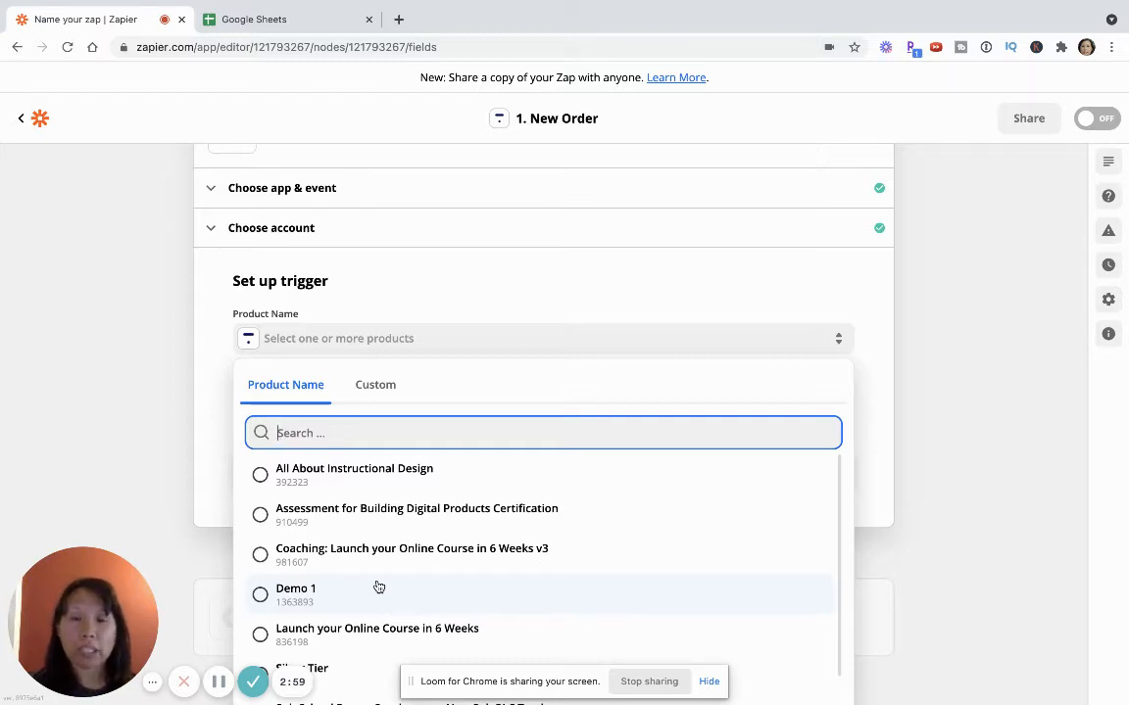
pyautogui.scroll(-1, 378, 587)
pyautogui.scroll(-1, 378, 587)
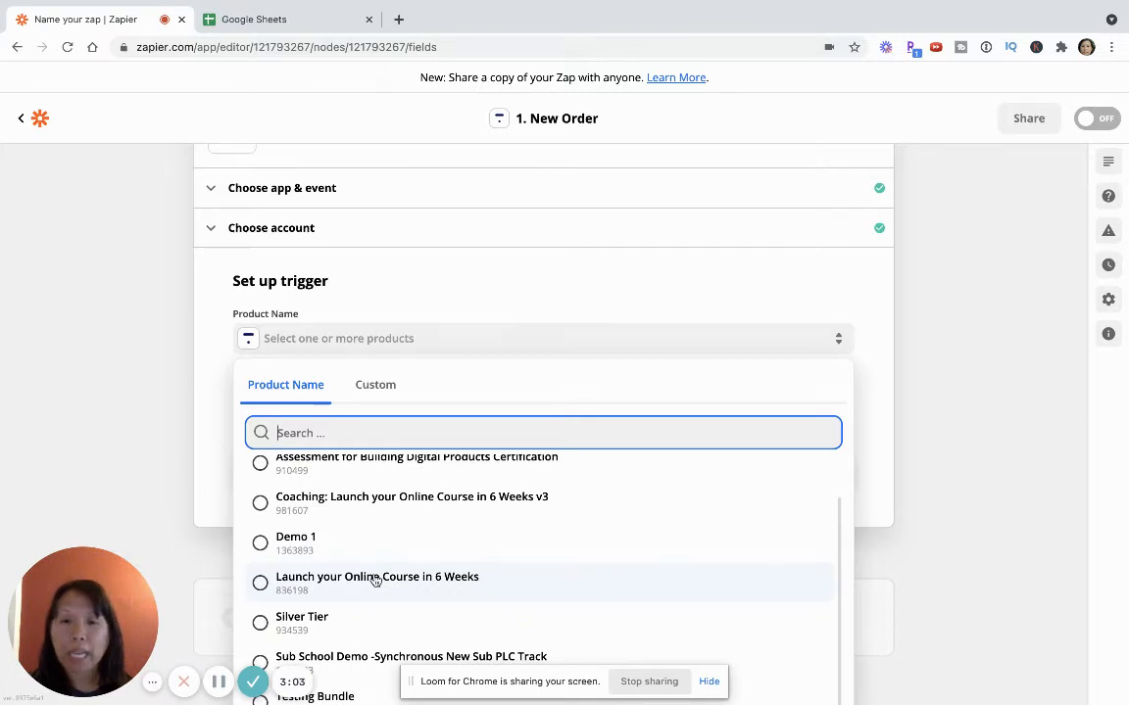
pyautogui.click(375, 579)
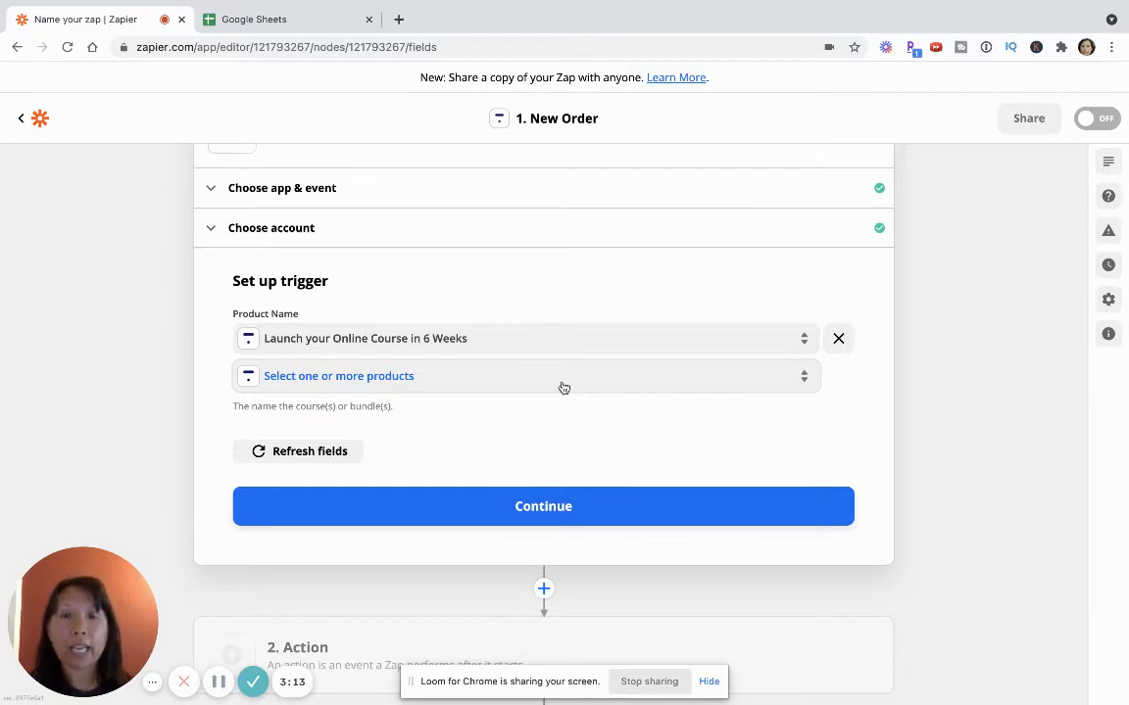
pyautogui.click(478, 507)
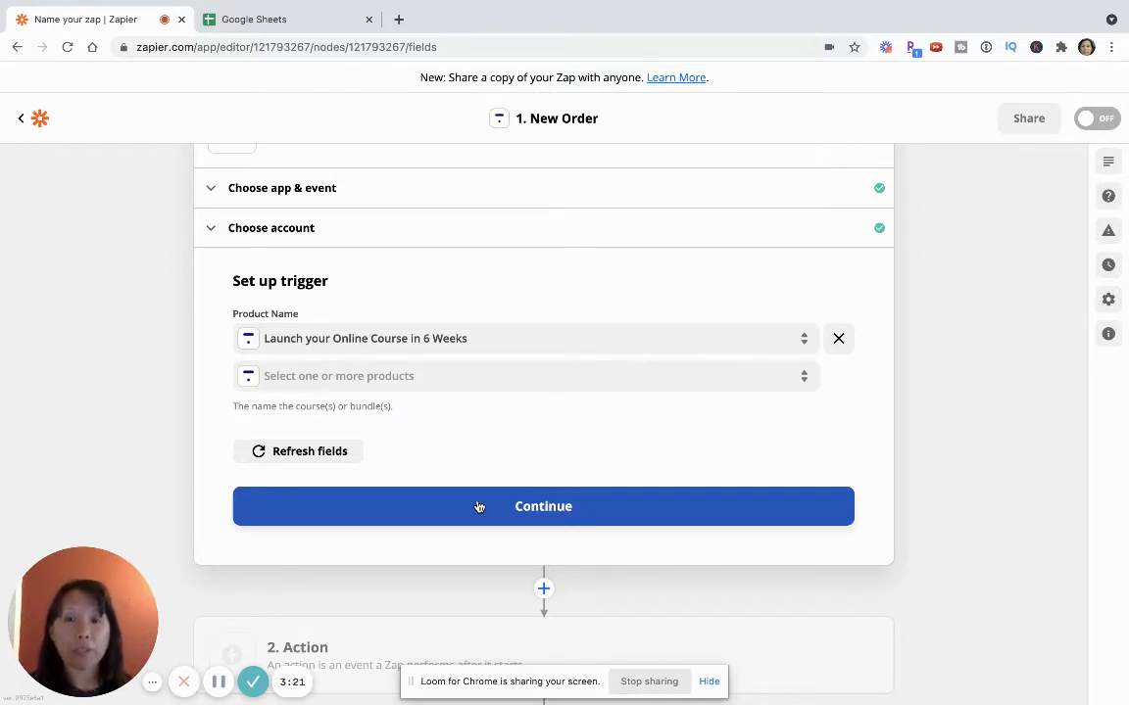
pyautogui.click(466, 516)
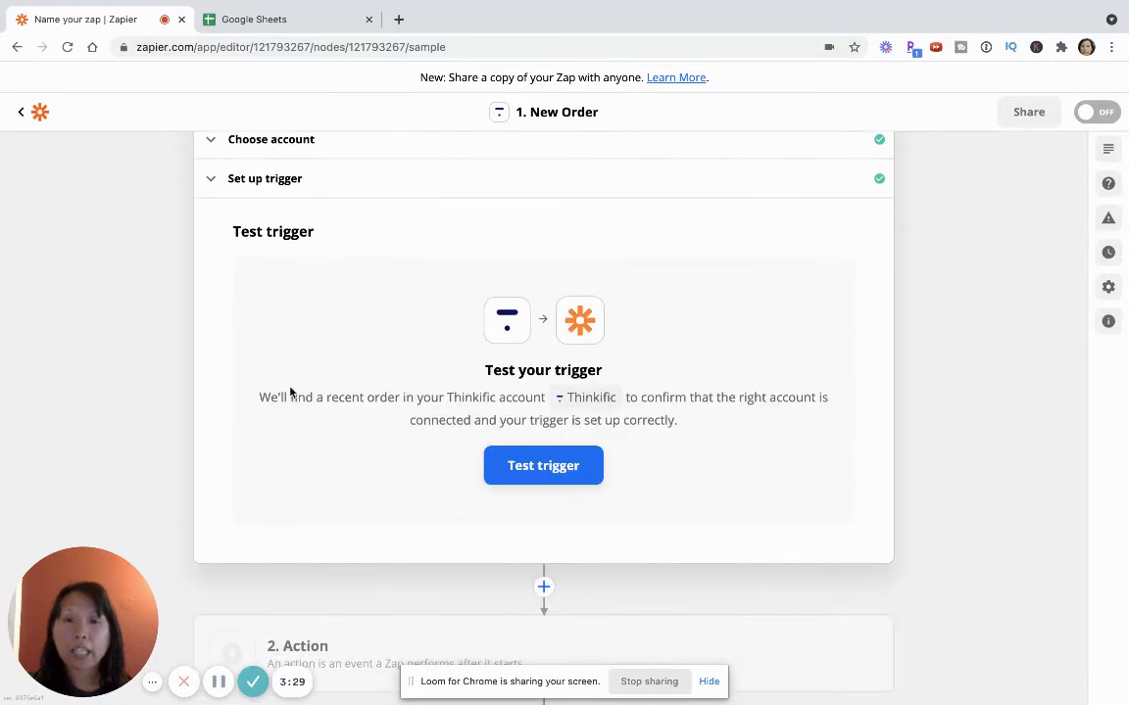
# Test the New Order trigger and try to load more sample orders besides Order A
pyautogui.click(506, 470)
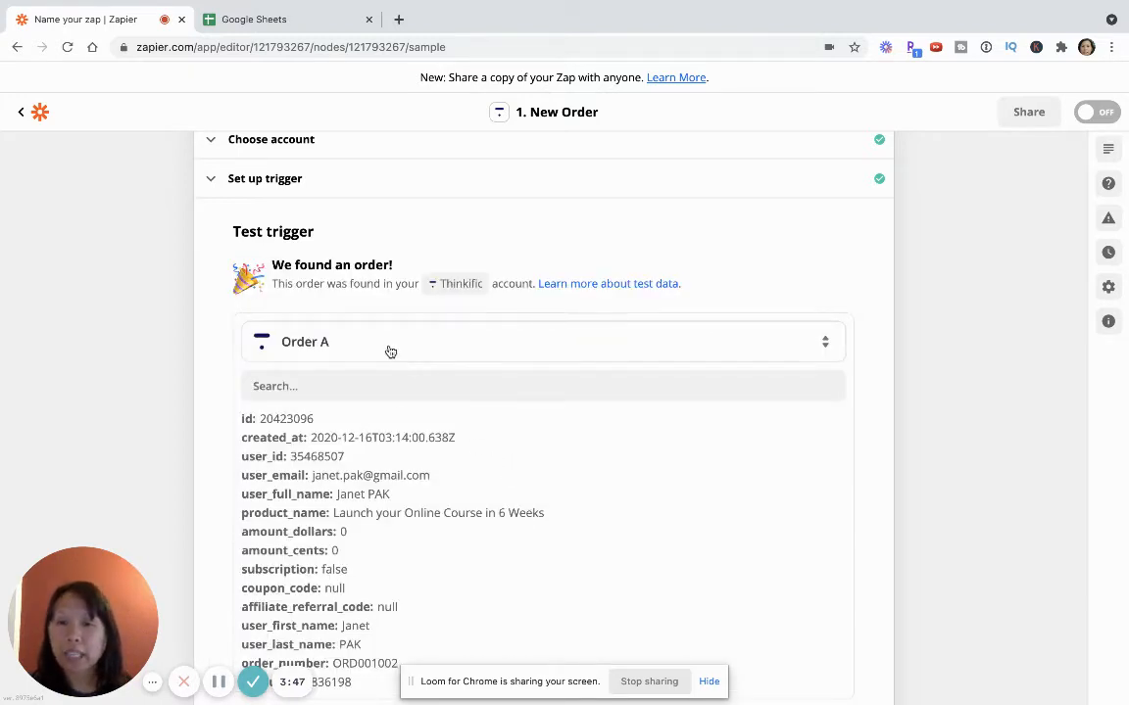
pyautogui.scroll(-2, 97, 411)
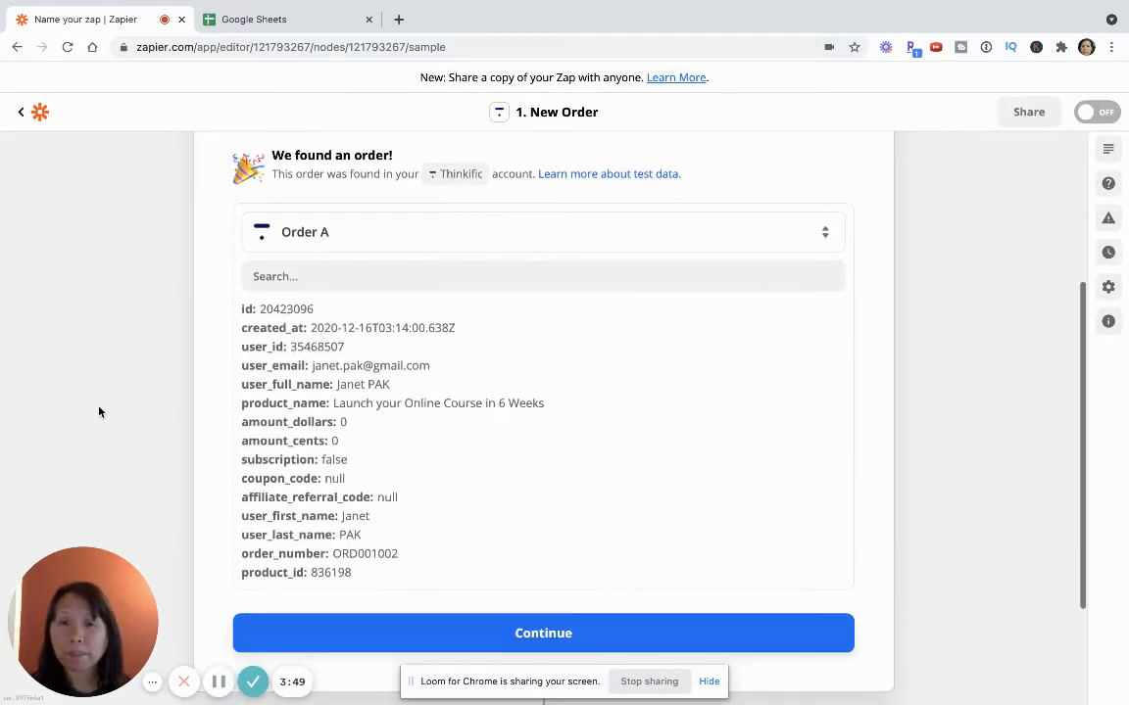
pyautogui.click(396, 242)
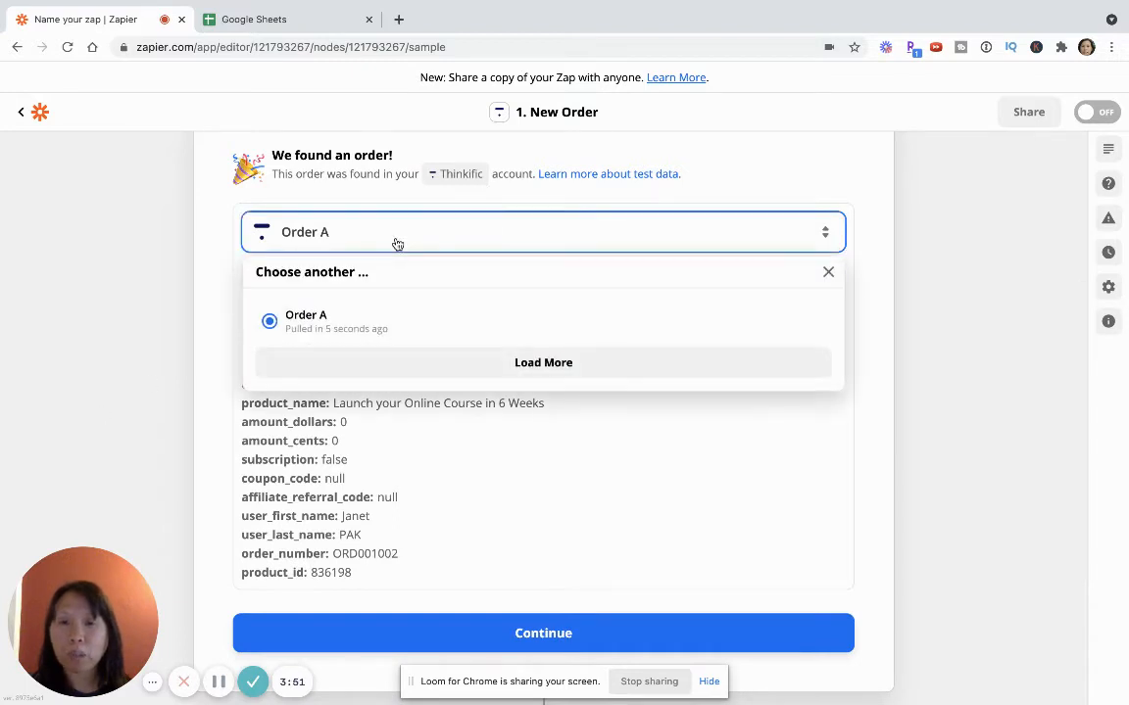
pyautogui.click(378, 363)
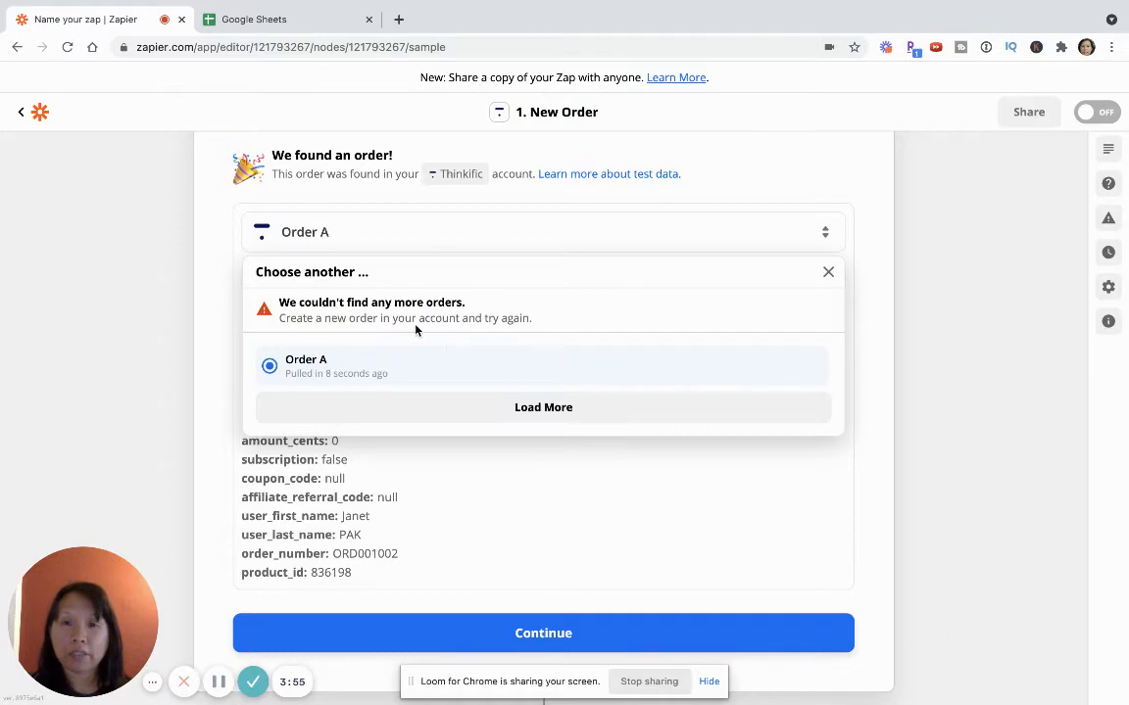
pyautogui.click(134, 330)
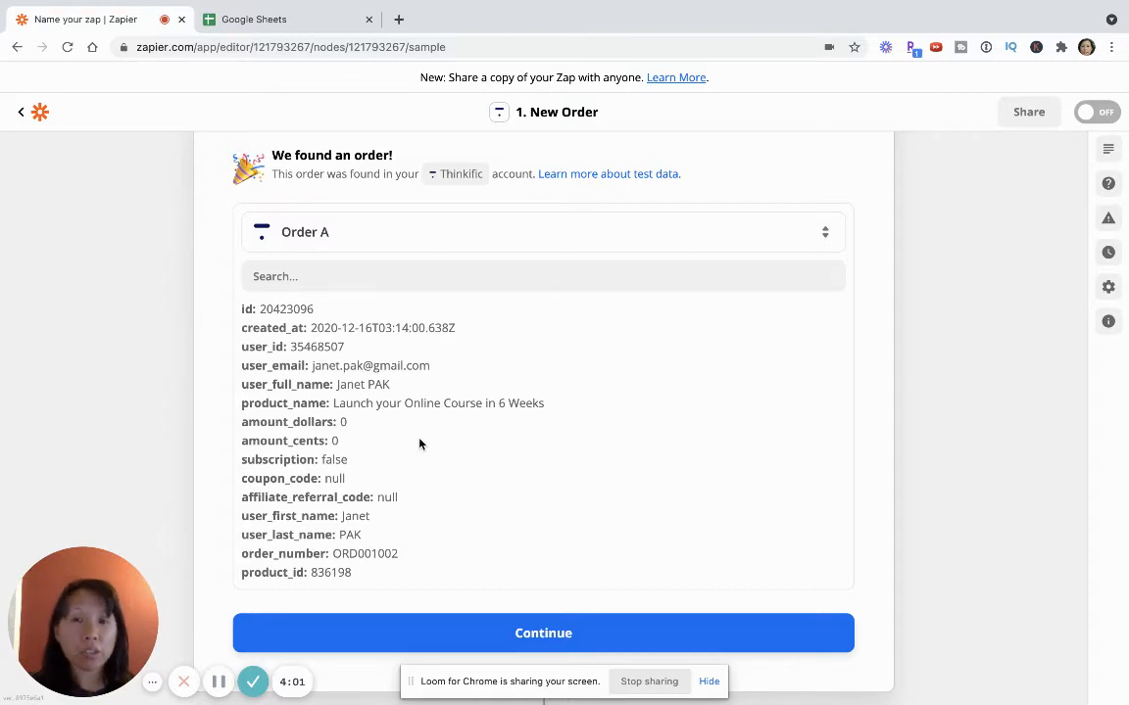
# Review the data fields of sample Order A and accept it as the trigger's test data
pyautogui.scroll(-1, 420, 444)
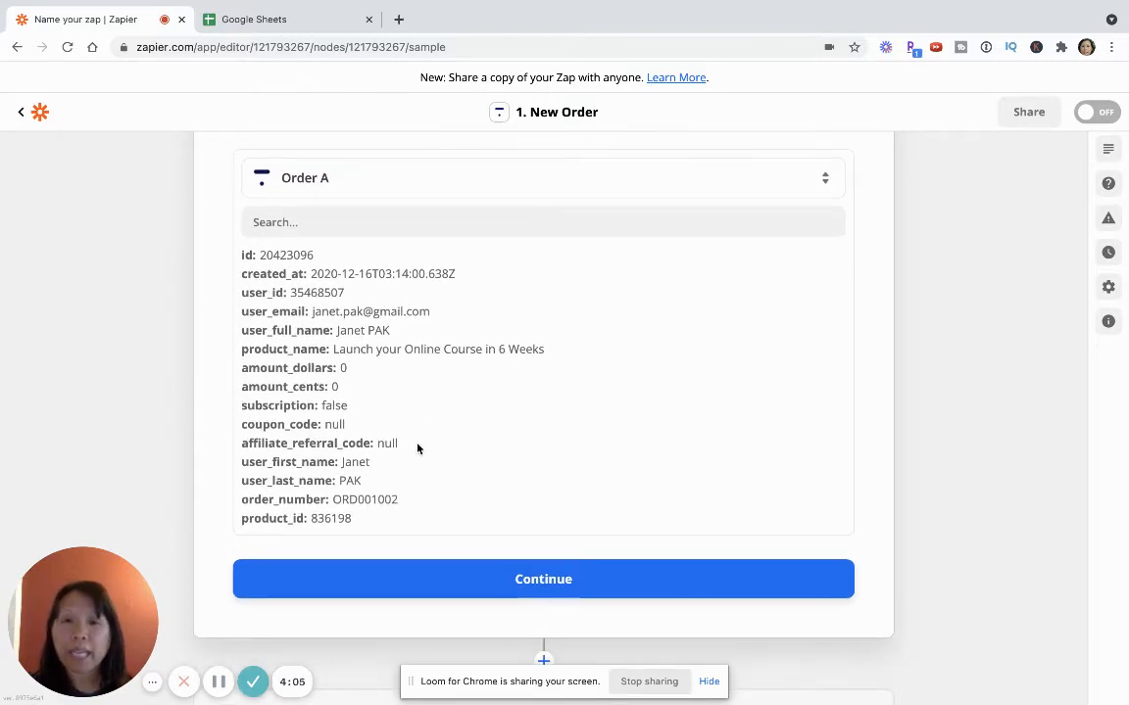
pyautogui.scroll(2, 415, 438)
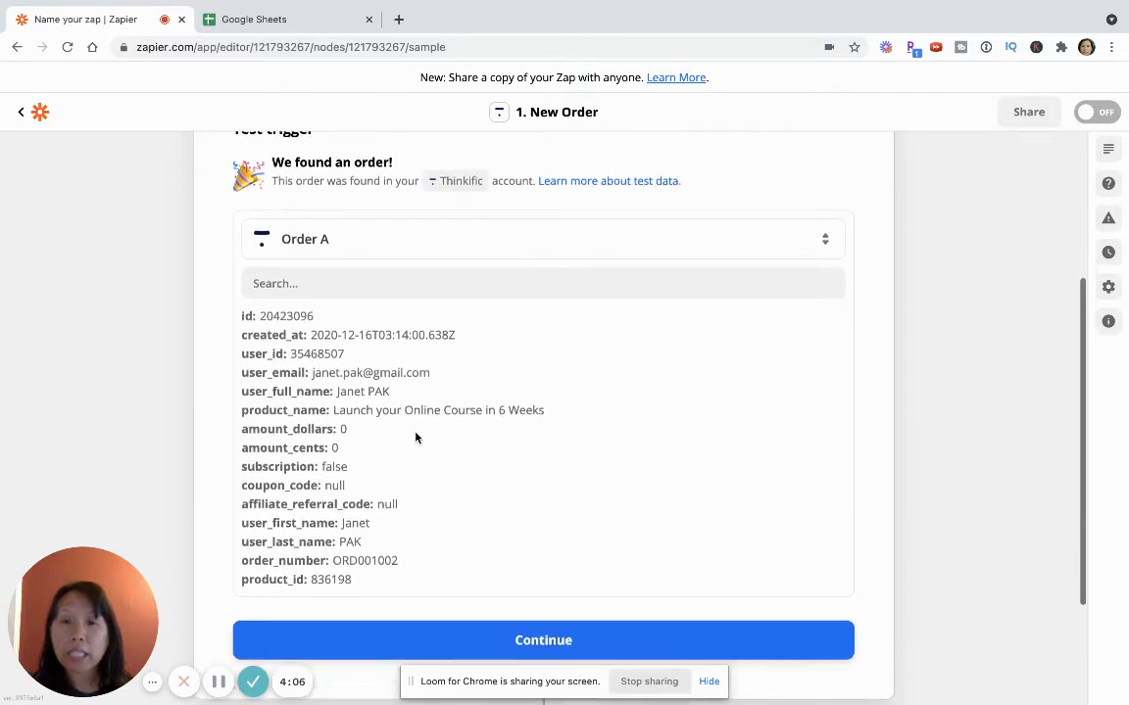
pyautogui.scroll(-2, 415, 438)
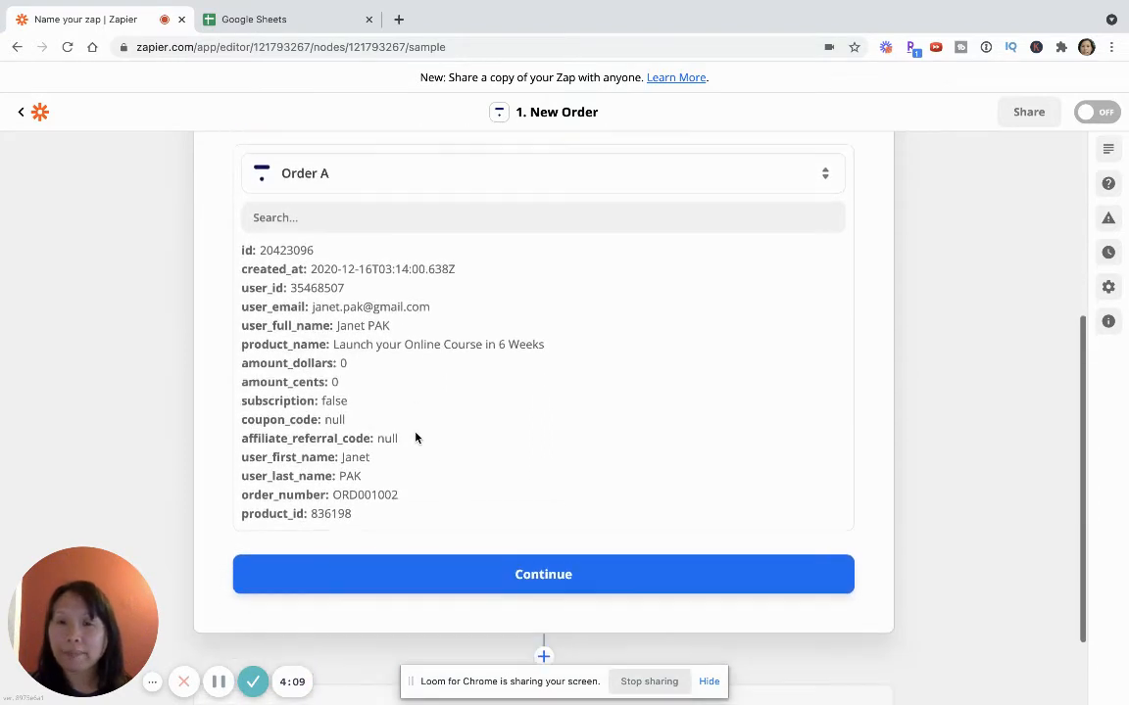
pyautogui.click(522, 586)
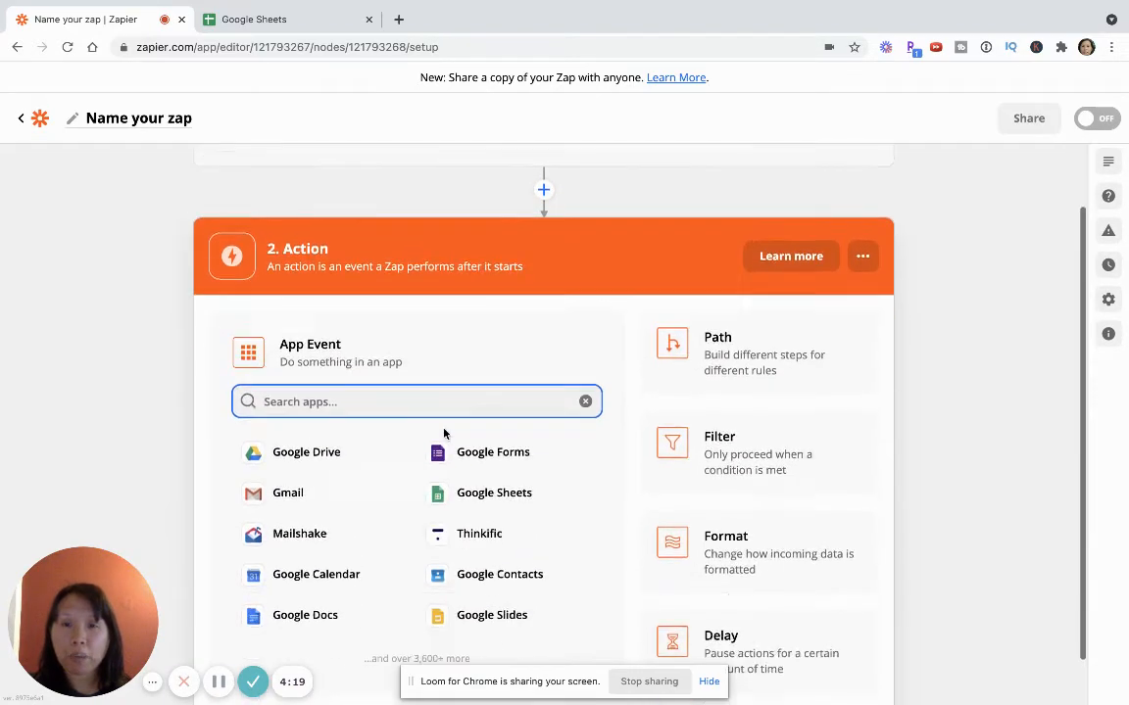
# Set the action app to Google Sheets with Create Spreadsheet as the action event
pyautogui.scroll(2, 348, 225)
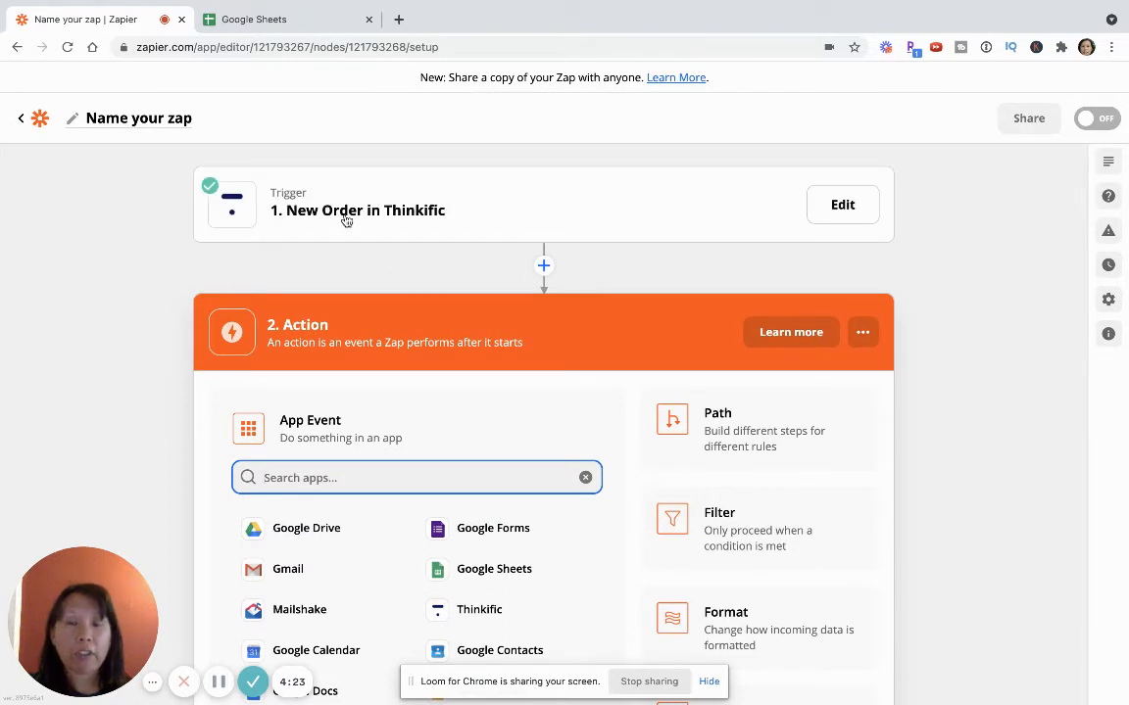
pyautogui.scroll(-2, 373, 309)
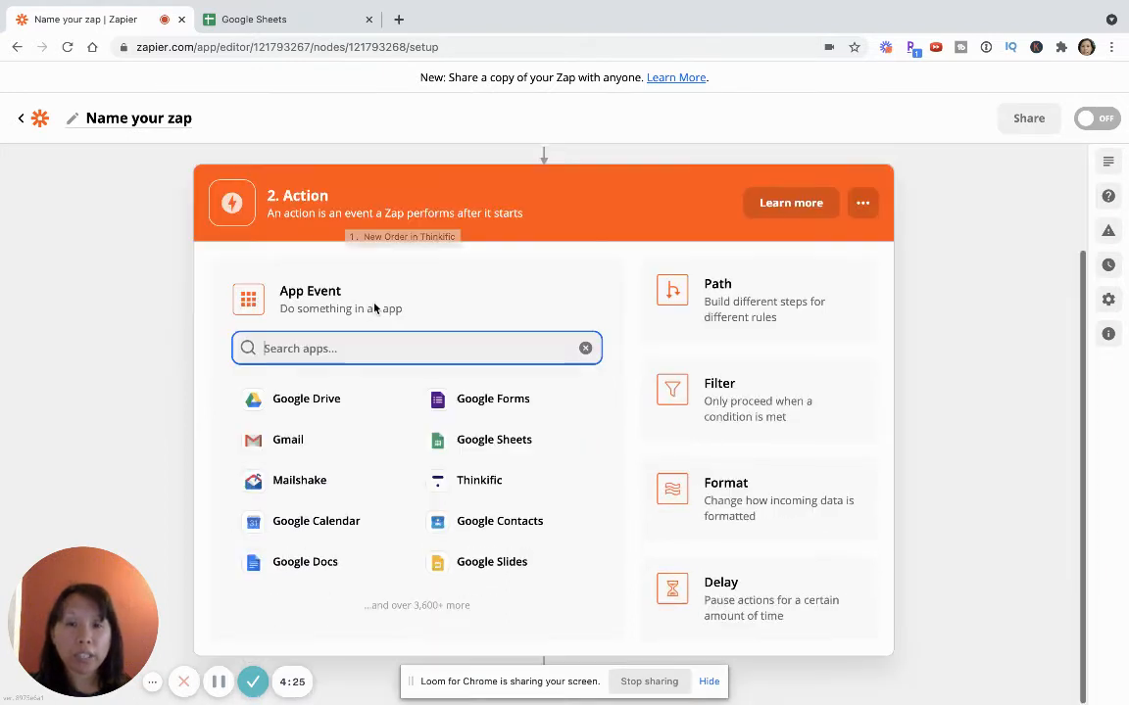
pyautogui.click(483, 442)
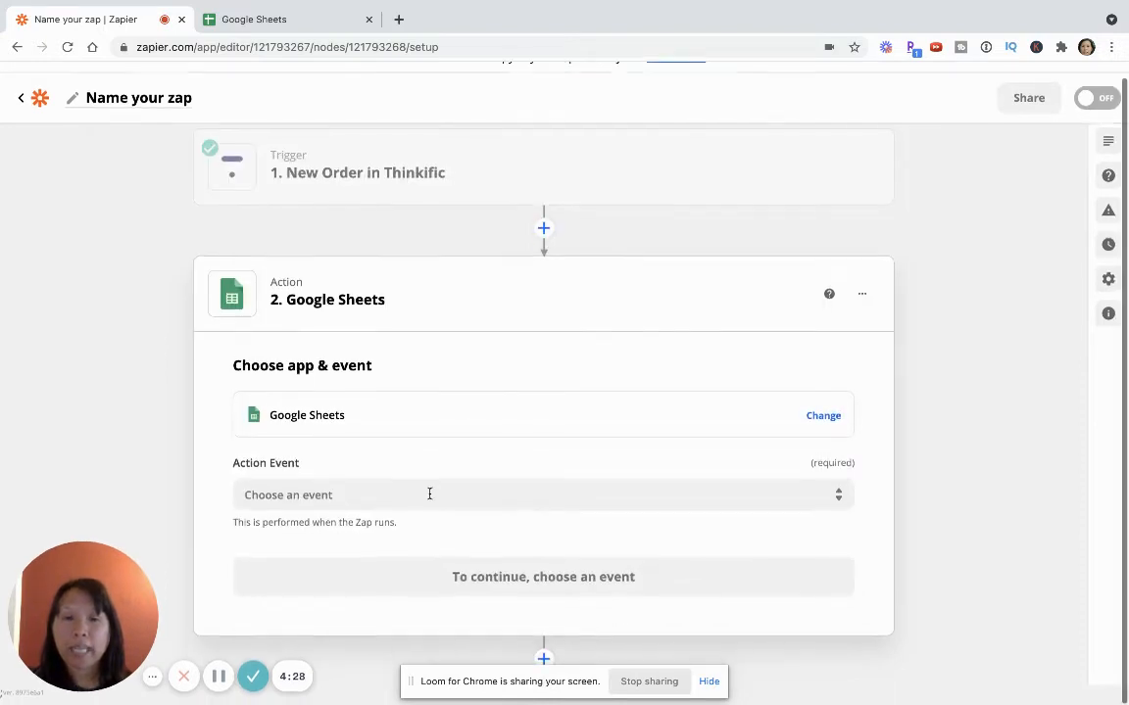
pyautogui.click(403, 494)
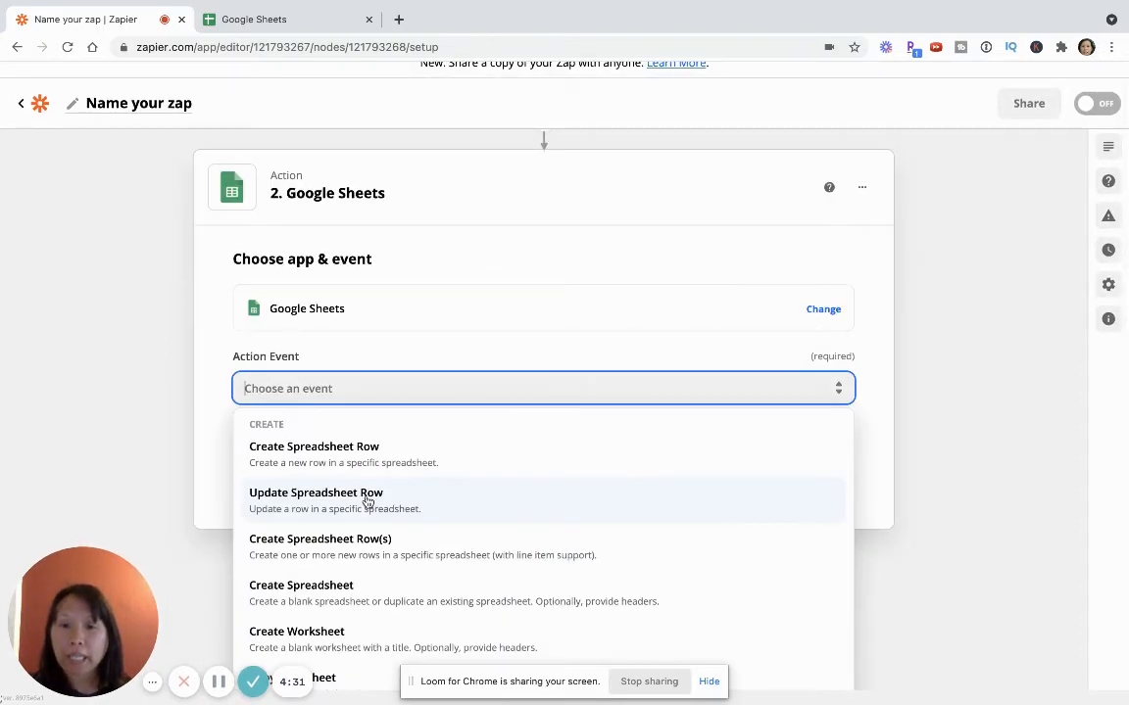
pyautogui.click(340, 585)
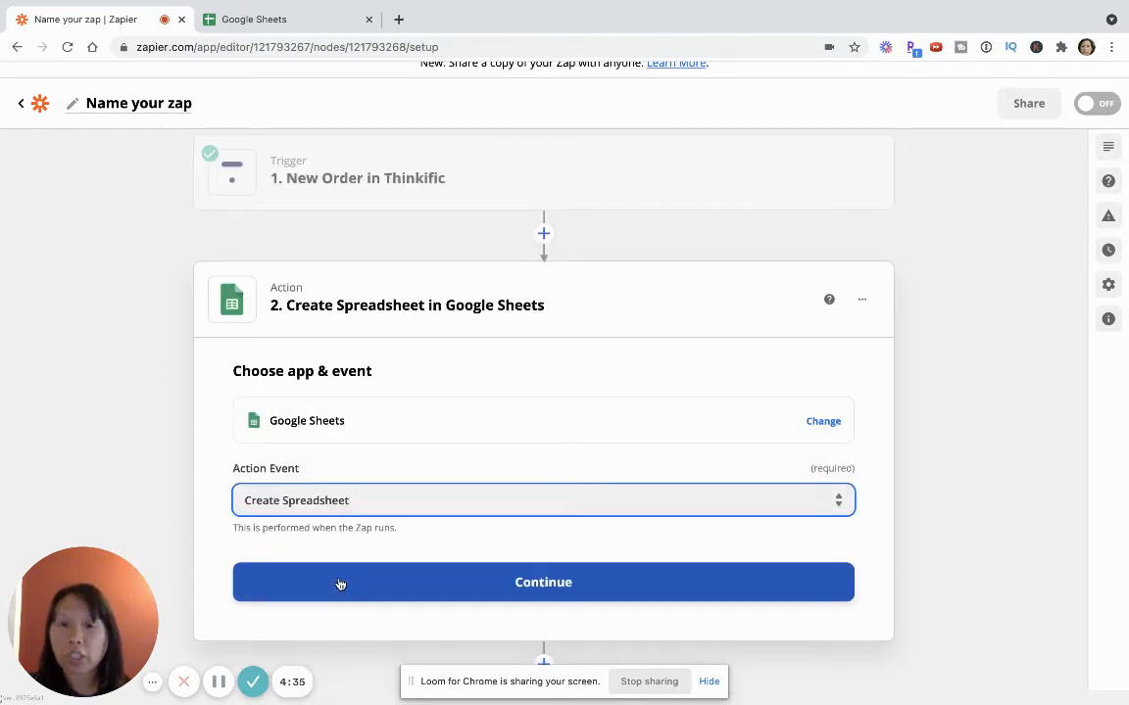
pyautogui.moveTo(368, 194)
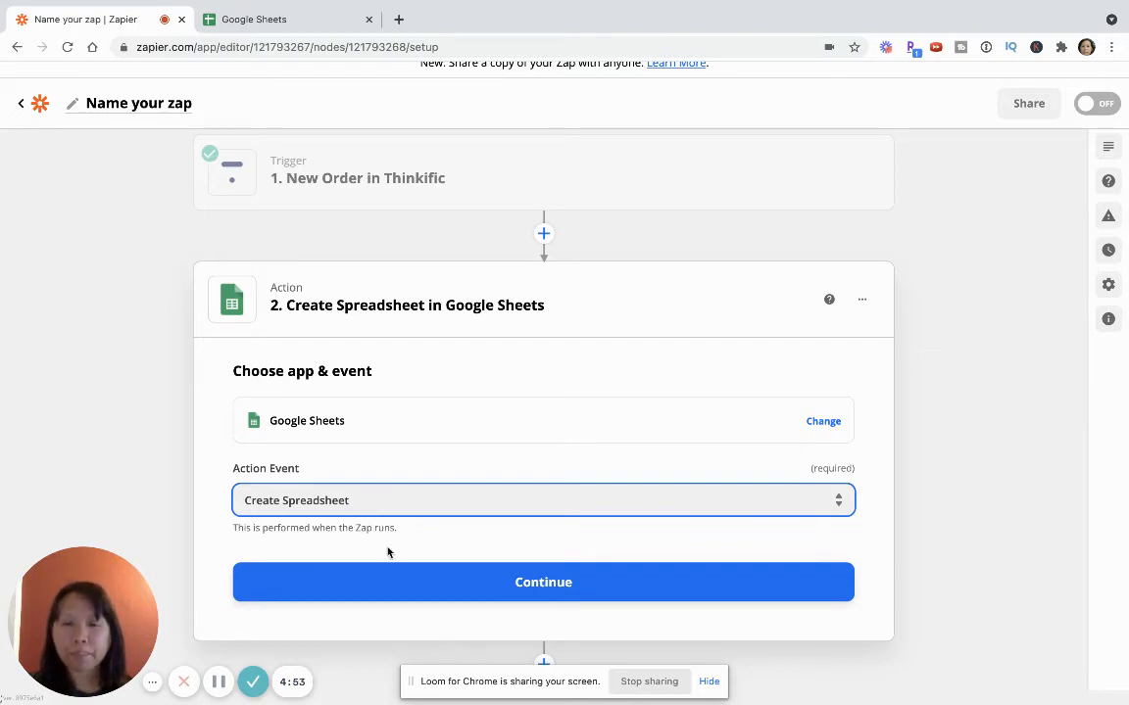
# Confirm the action event, choose connected Google Sheets account #2, and proceed to the action setup
pyautogui.click(395, 585)
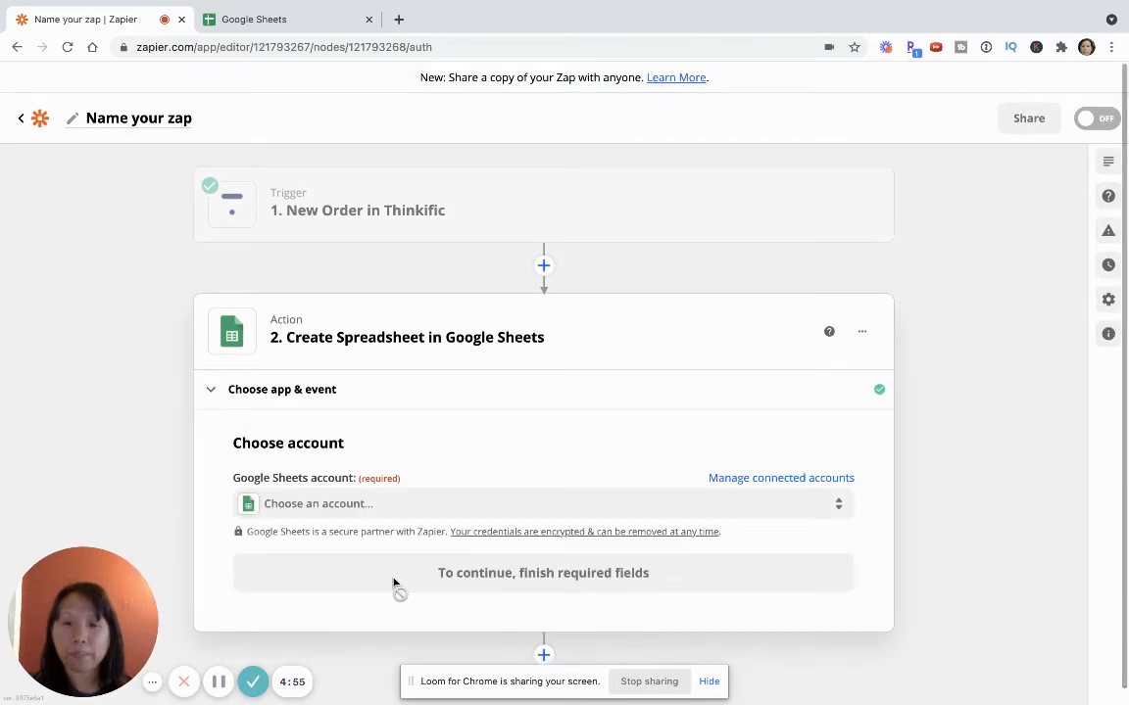
pyautogui.click(327, 488)
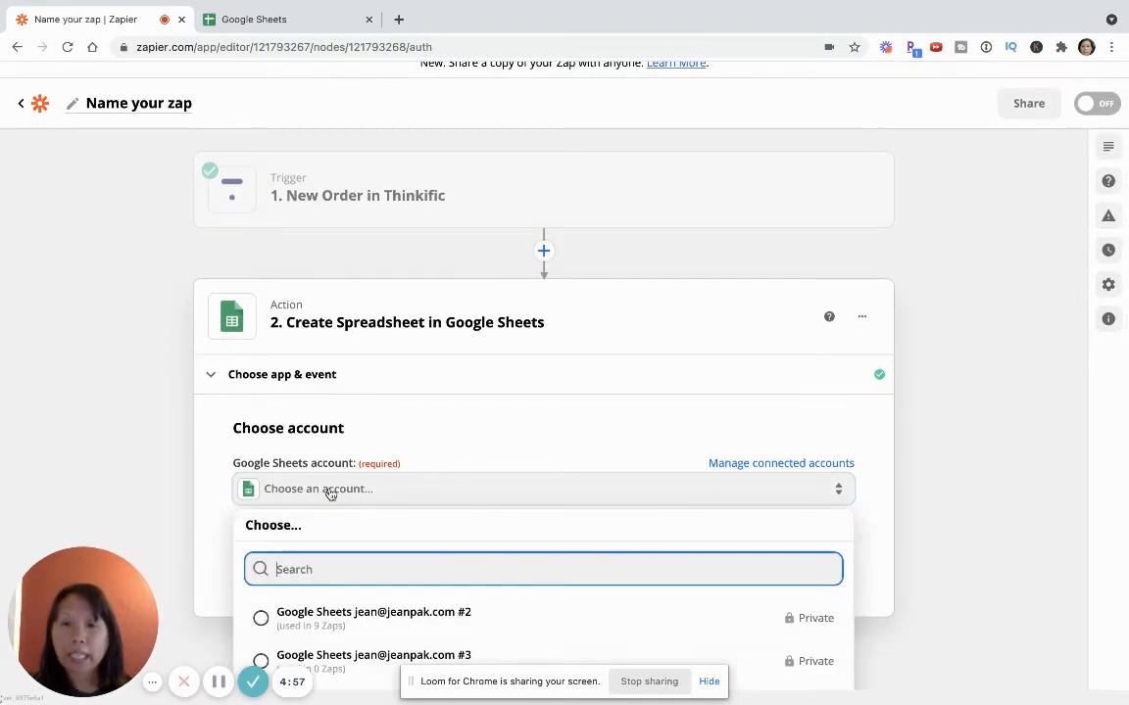
pyautogui.click(342, 617)
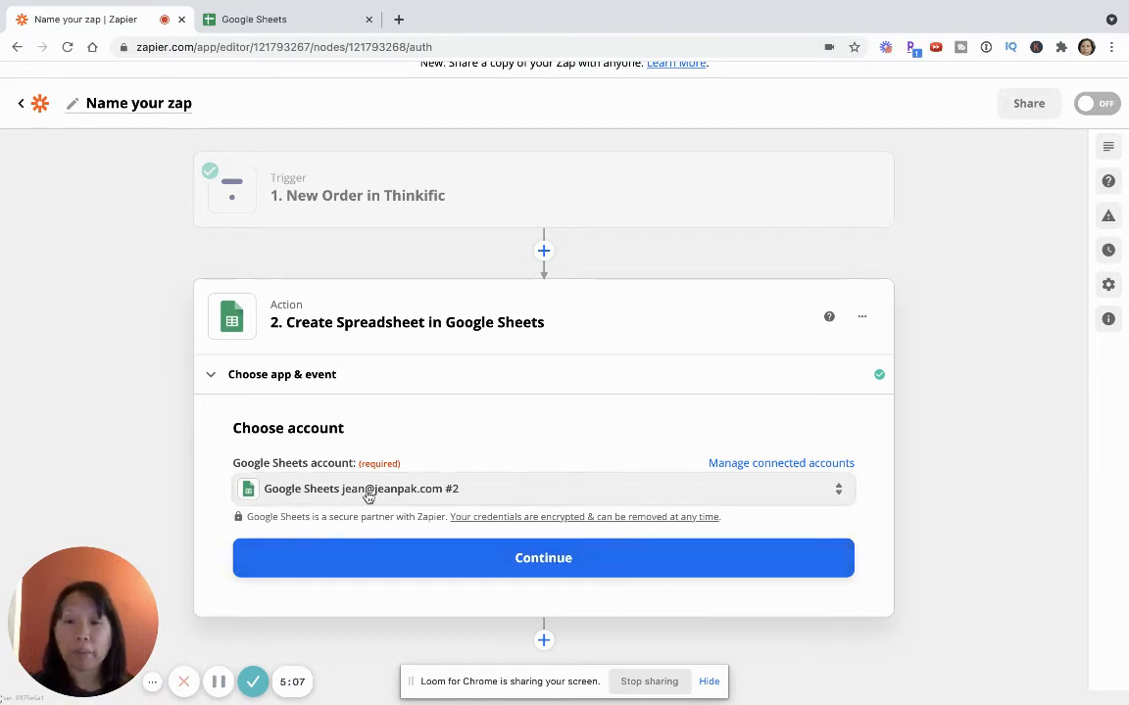
pyautogui.click(403, 551)
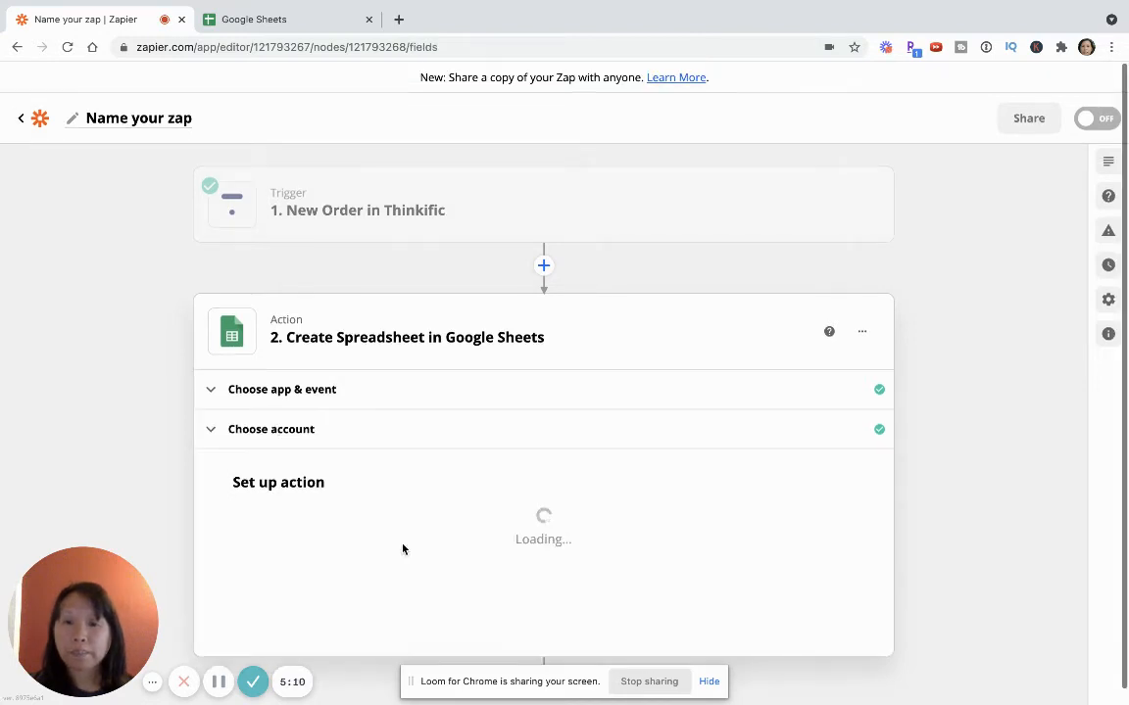
# Set the new spreadsheet's title to "New Purchase in Thinkific - Launch your Online Course"
pyautogui.scroll(-2, 402, 549)
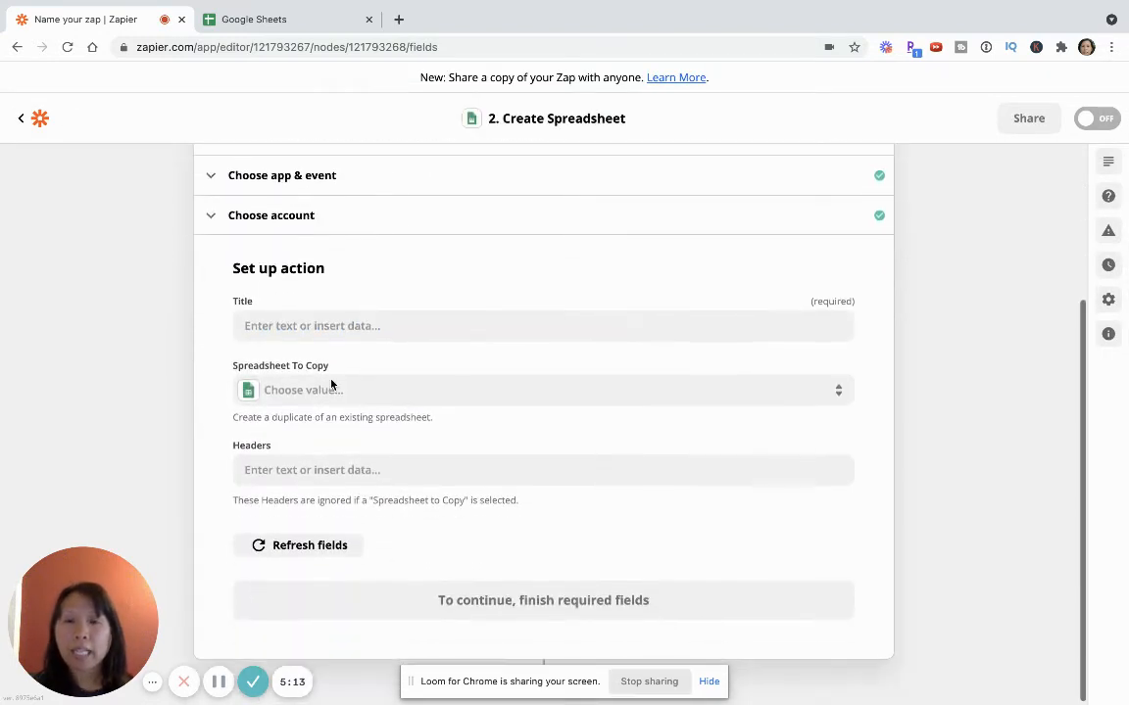
pyautogui.click(306, 328)
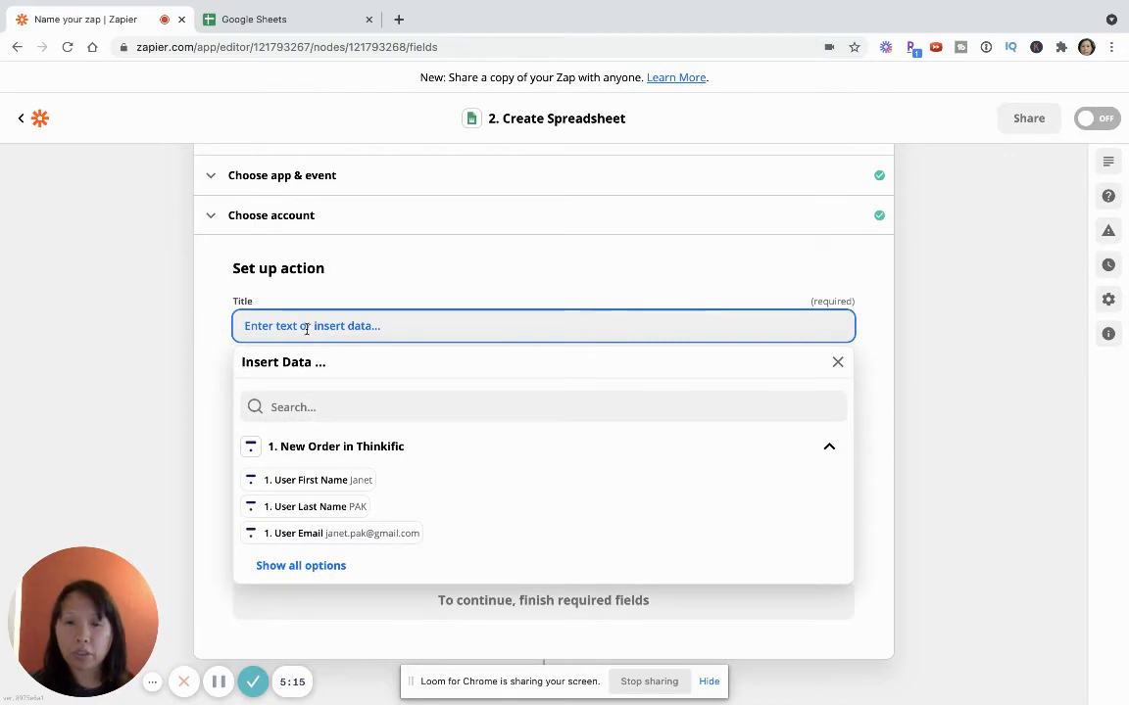
pyautogui.write('New ')
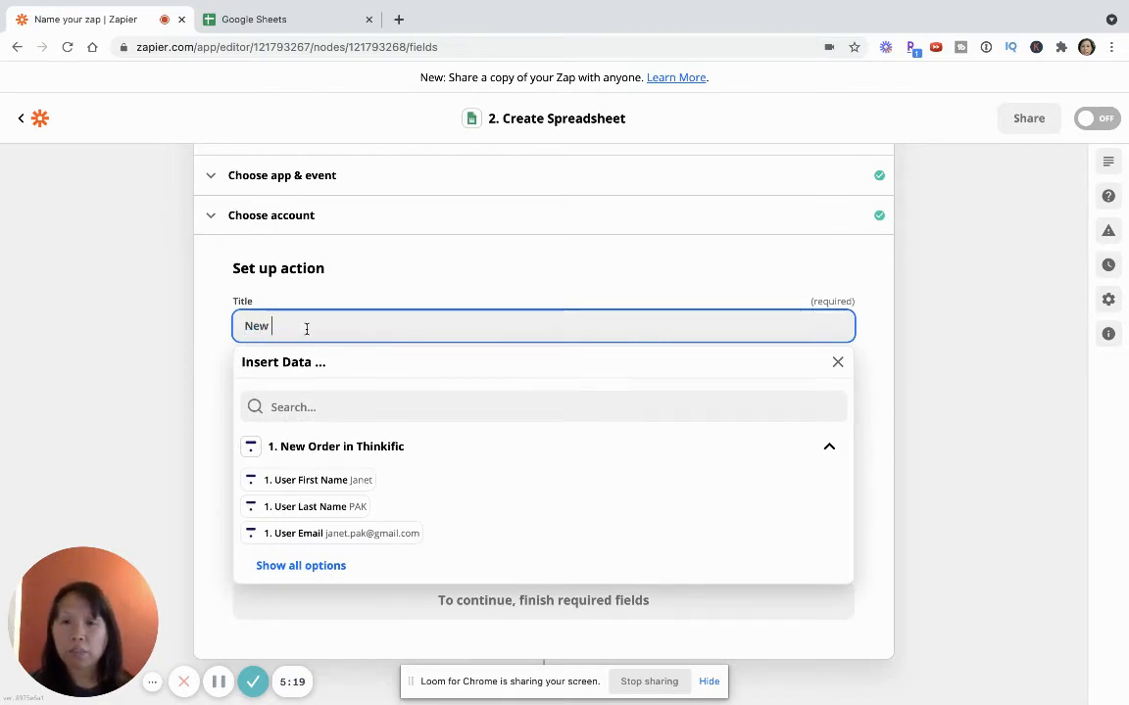
pyautogui.write('Purchase in ')
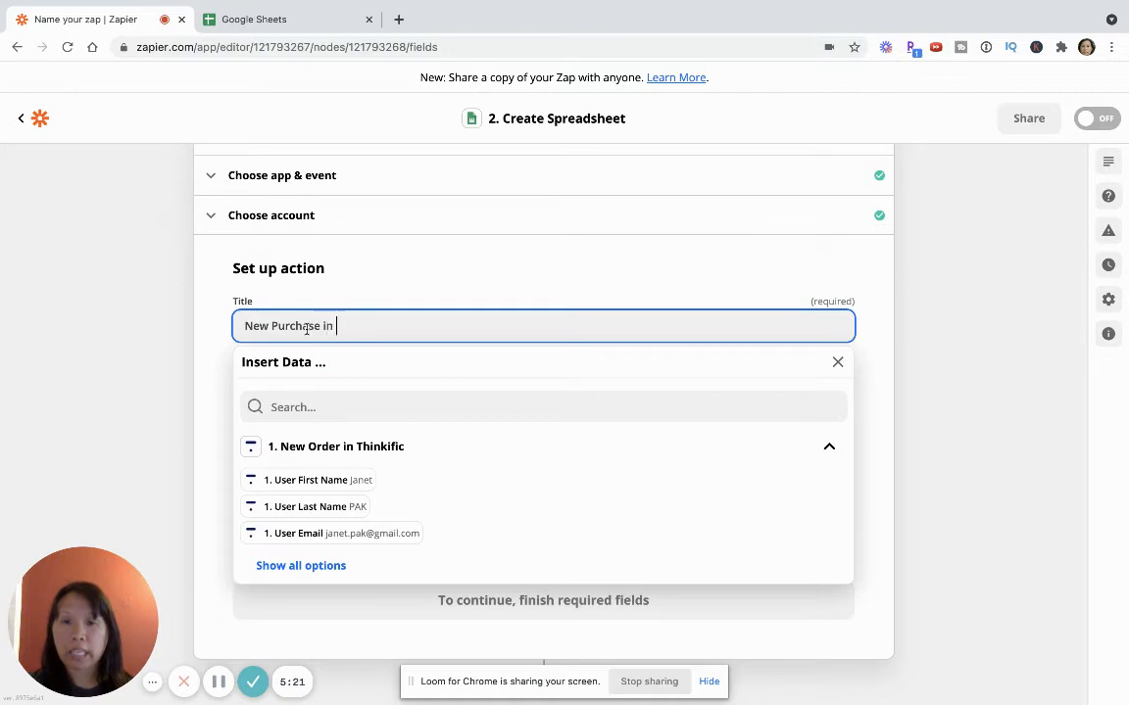
pyautogui.write('Thinkific -')
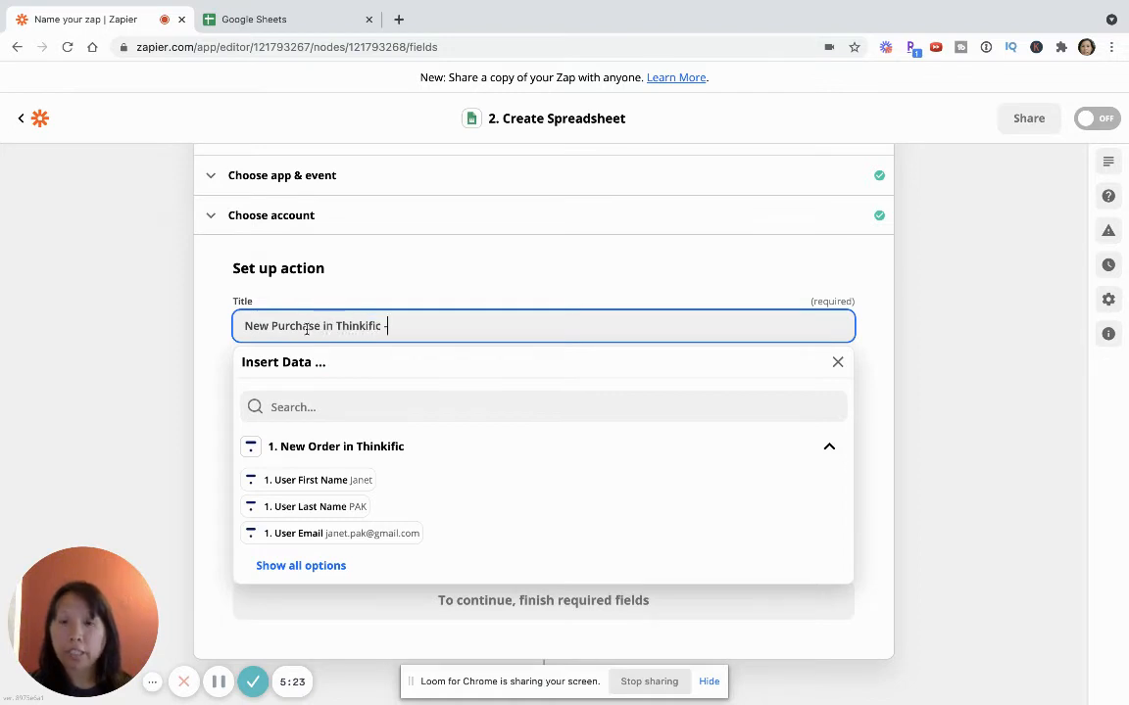
pyautogui.write(' Launch your Onli')
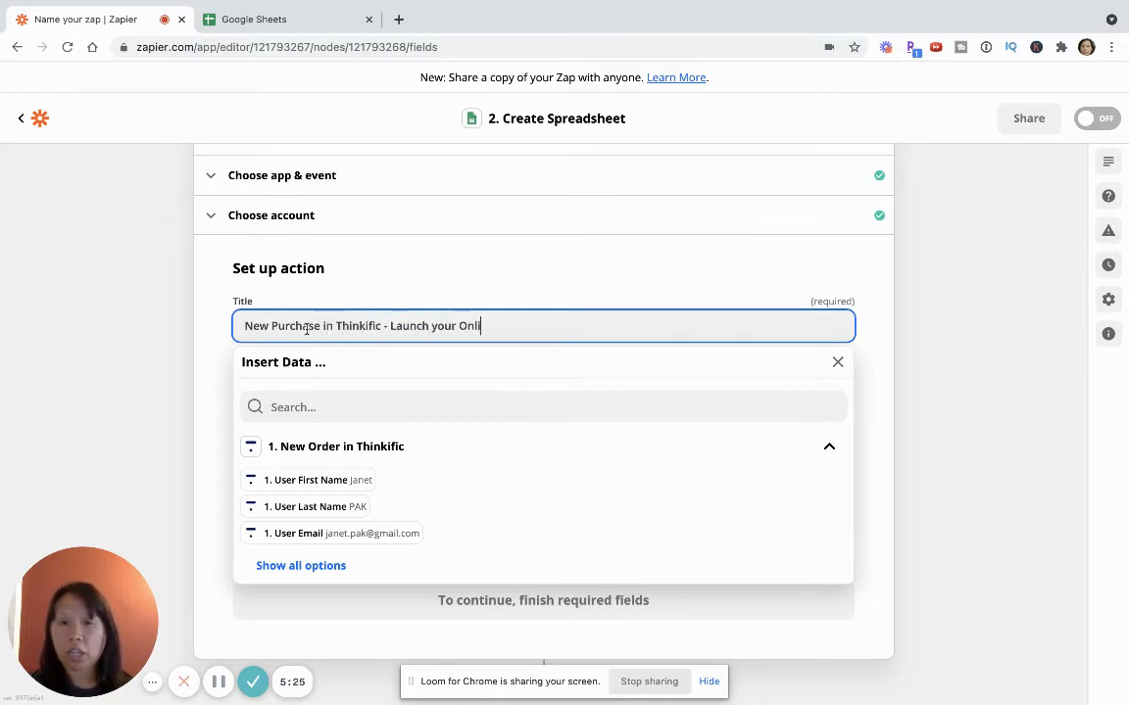
pyautogui.write('ne Course')
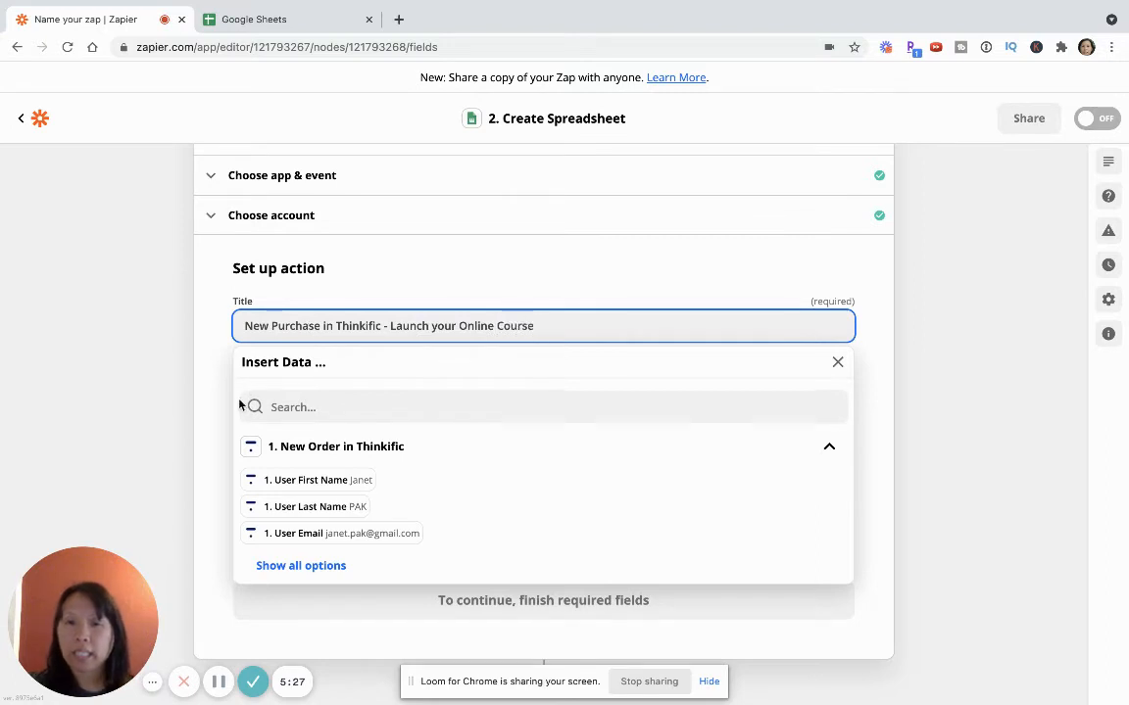
pyautogui.click(191, 407)
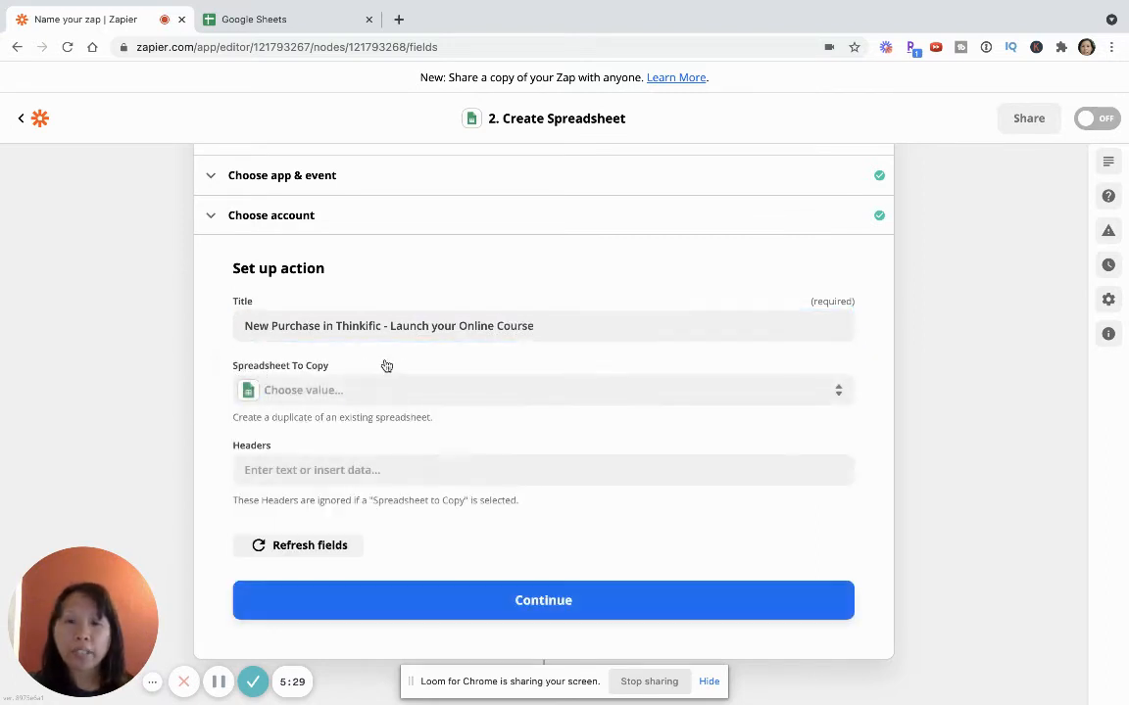
# Insert the Thinkific order's User First Name, User Last Name and User Email fields into the first Headers entry
pyautogui.click(317, 469)
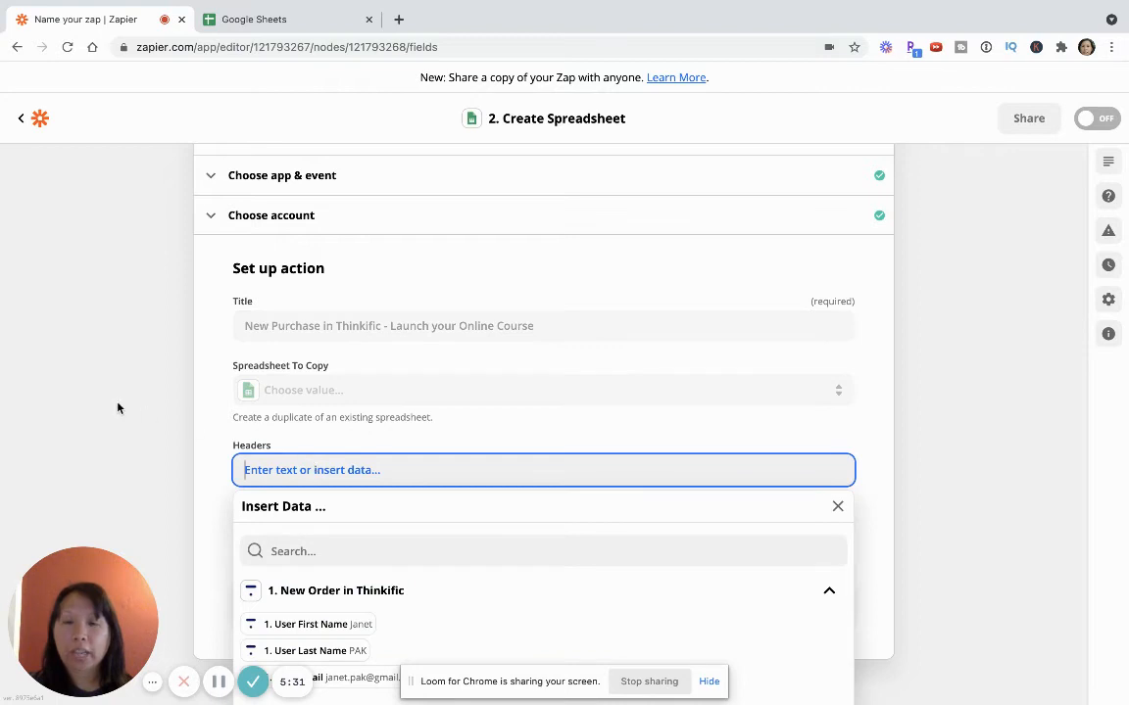
pyautogui.scroll(-1, 118, 407)
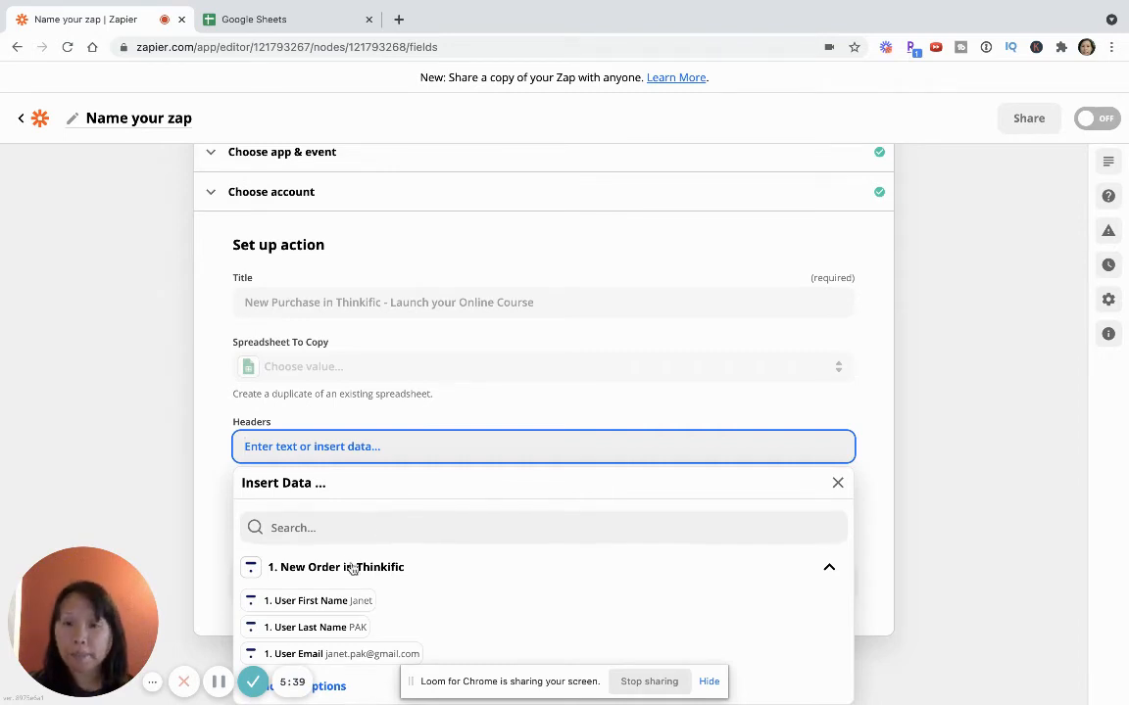
pyautogui.click(315, 602)
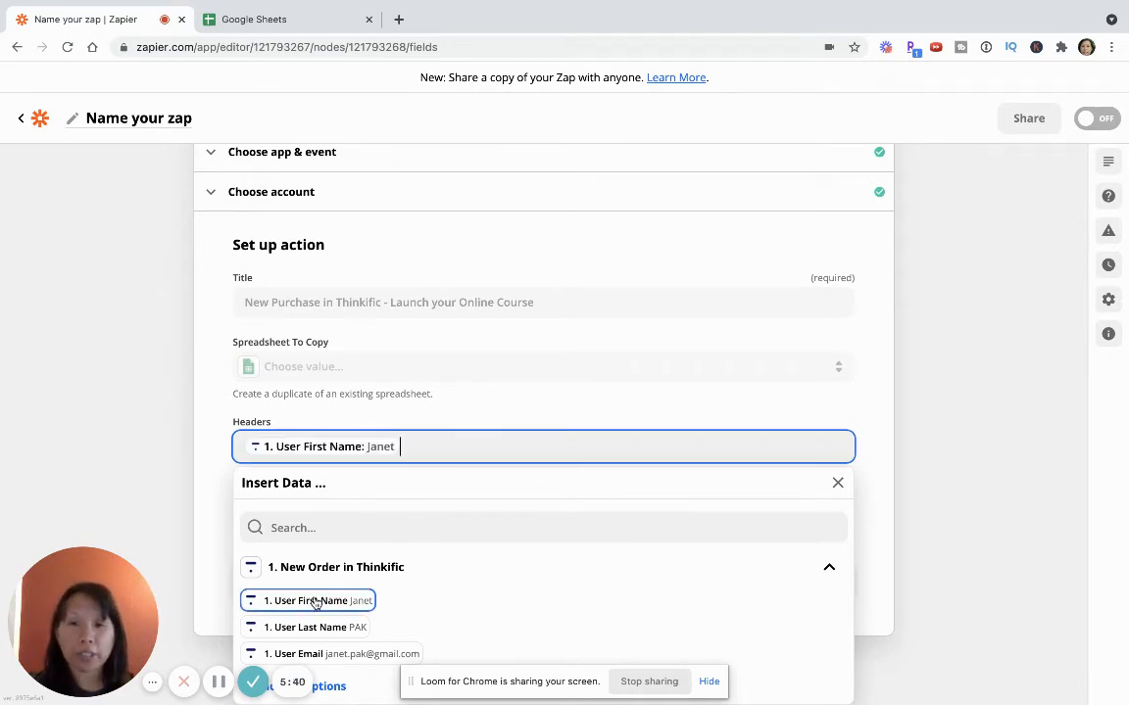
pyautogui.click(290, 628)
pyautogui.click(318, 654)
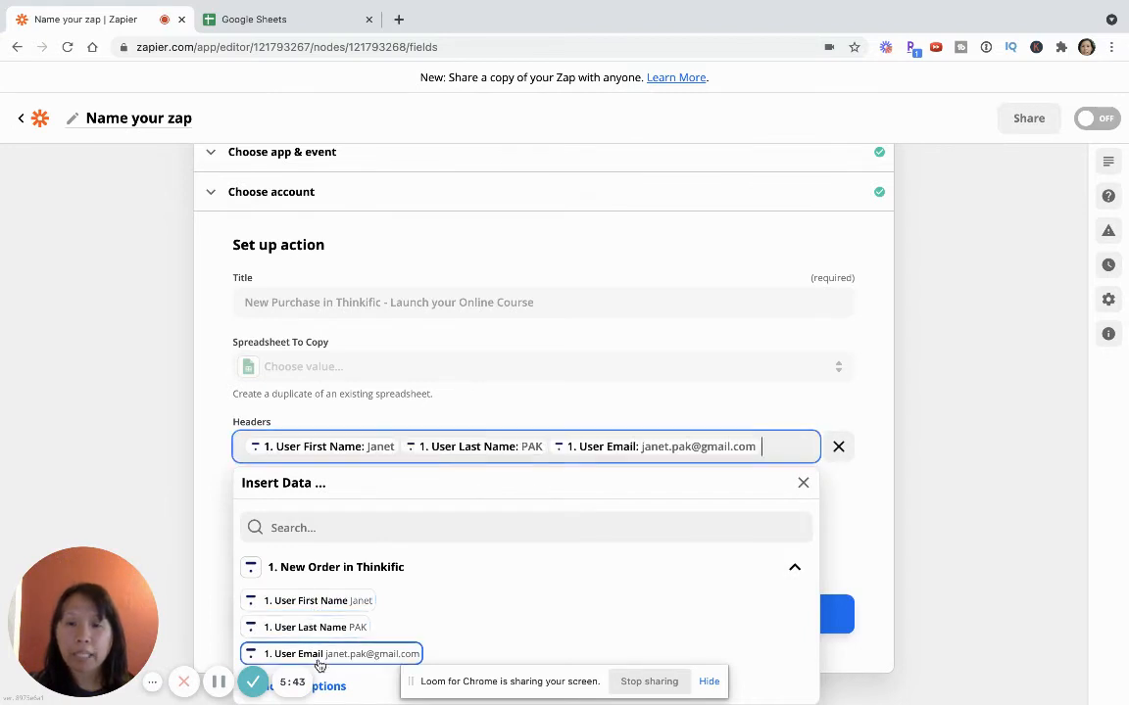
# Add the Product Name and Amount Dollars fields from the full data list to the same Headers entry
pyautogui.scroll(-1, 294, 627)
pyautogui.click(331, 670)
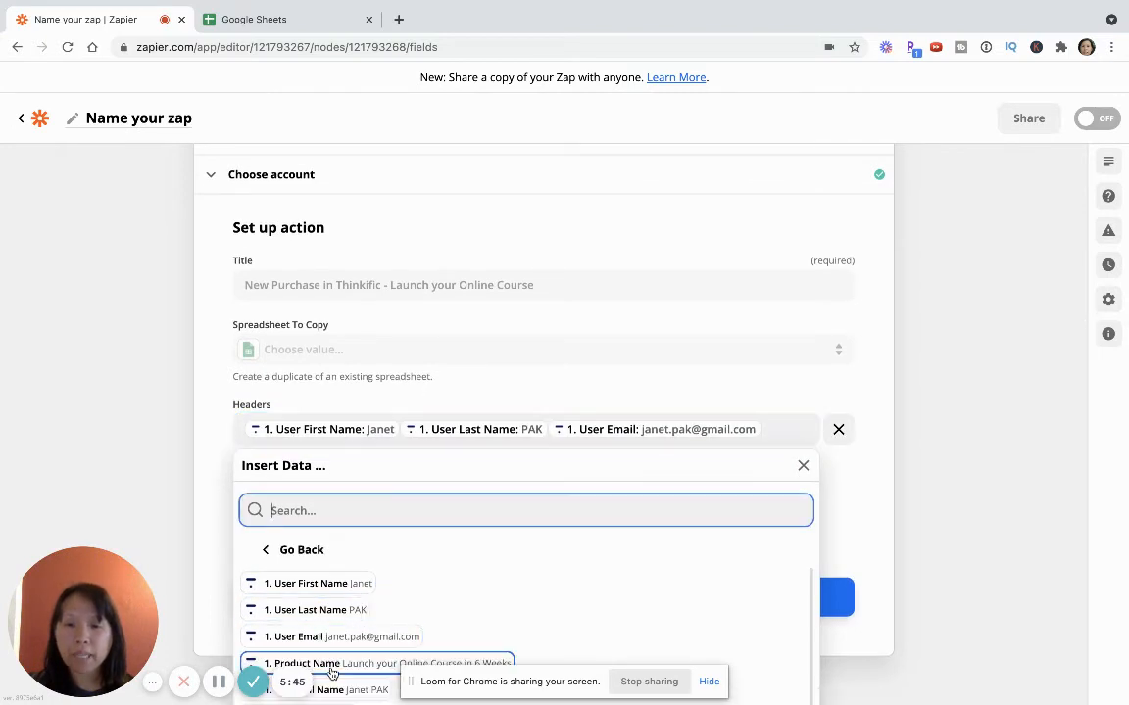
pyautogui.scroll(-3, 365, 580)
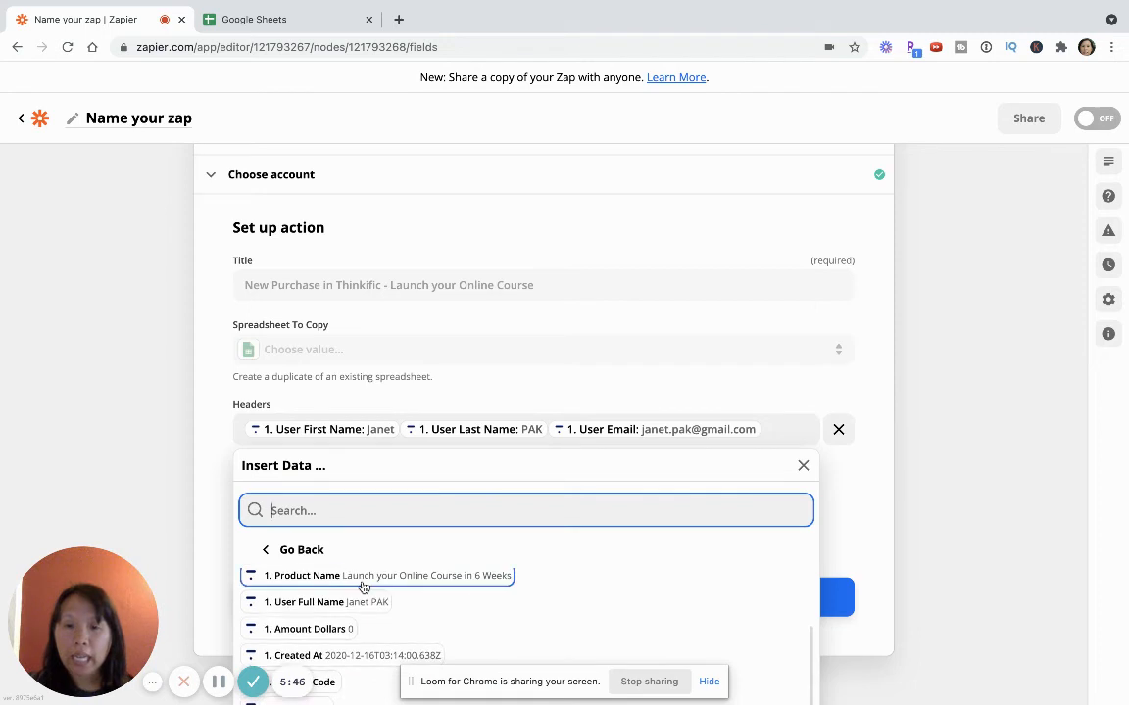
pyautogui.click(362, 578)
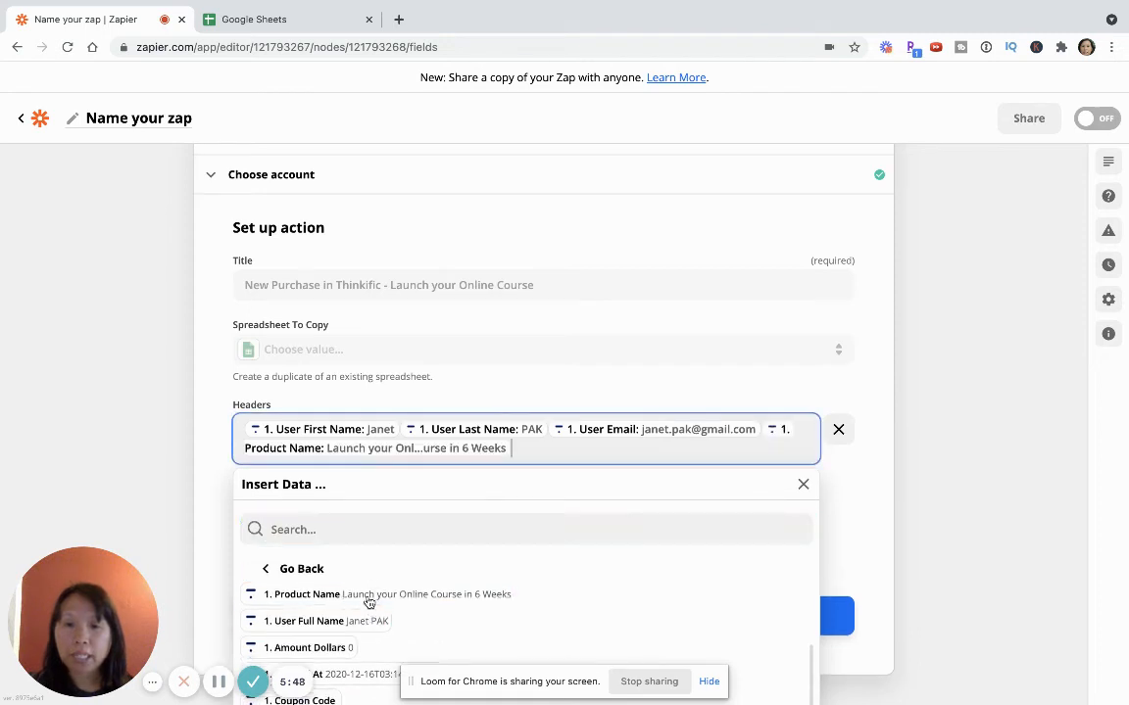
pyautogui.click(304, 647)
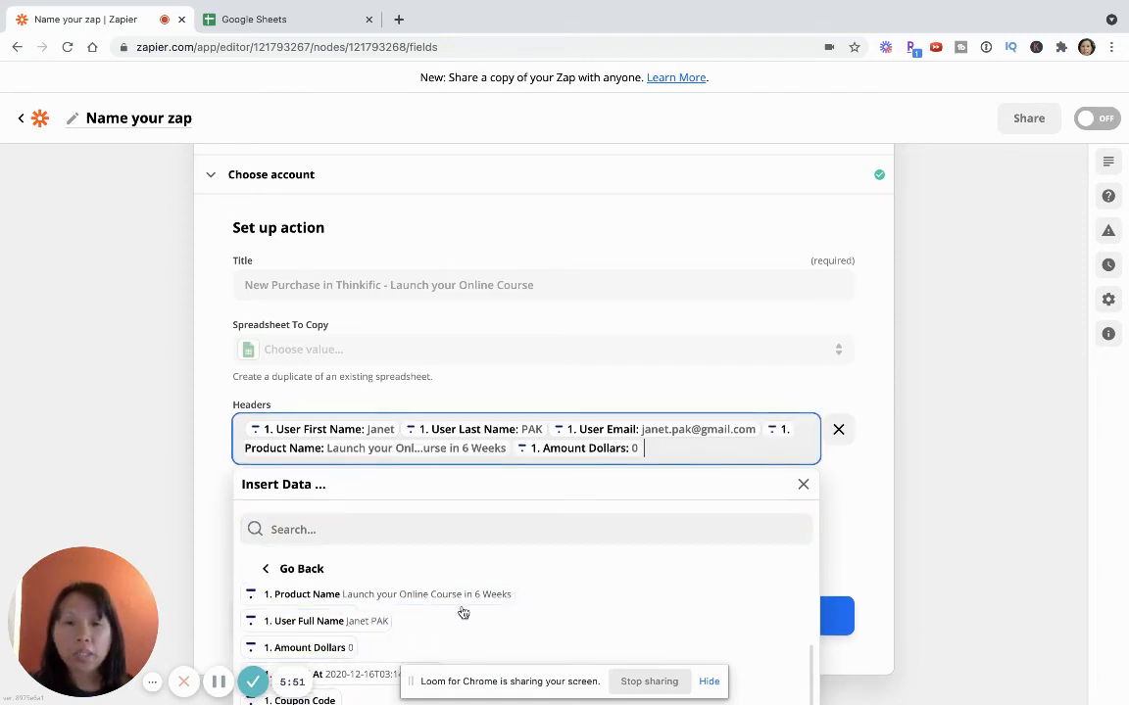
pyautogui.scroll(-1, 441, 613)
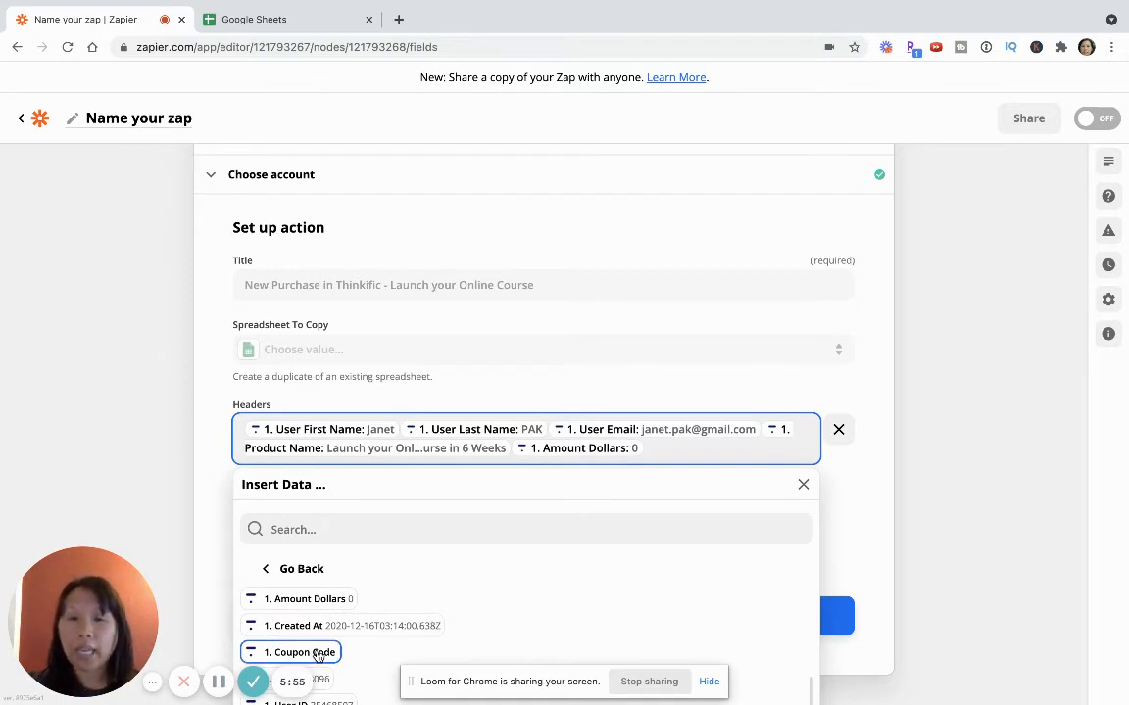
pyautogui.click(205, 562)
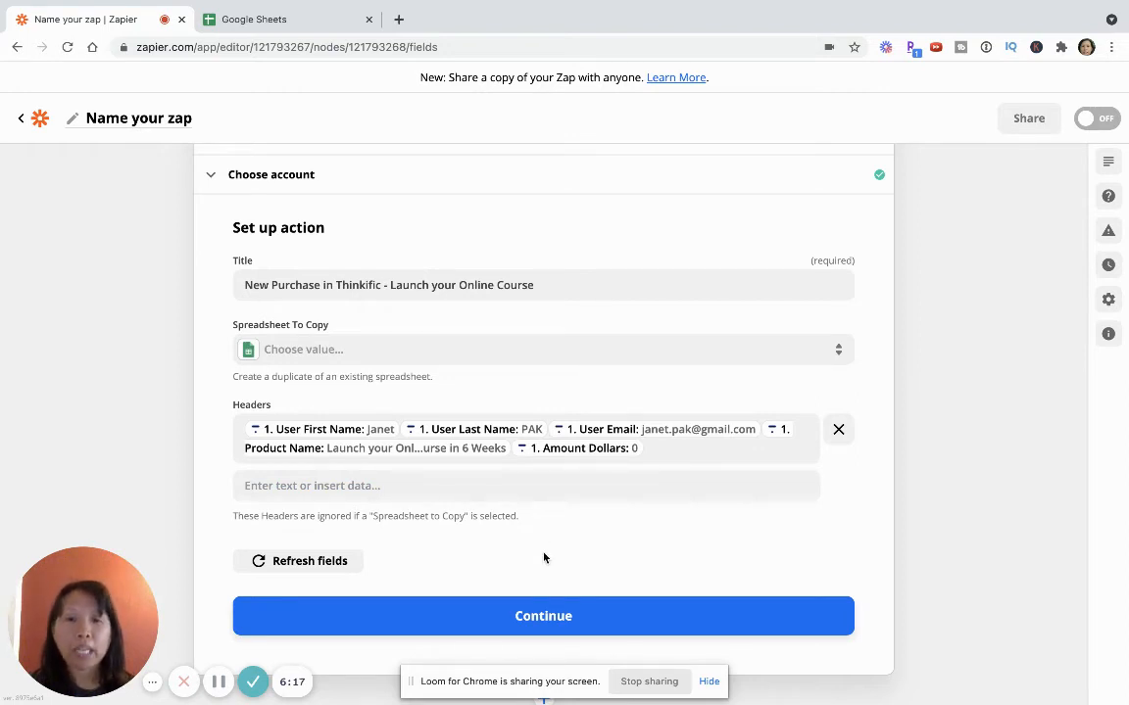
# Finish the action setup and run the Create Spreadsheet test with review
pyautogui.scroll(-1, 539, 555)
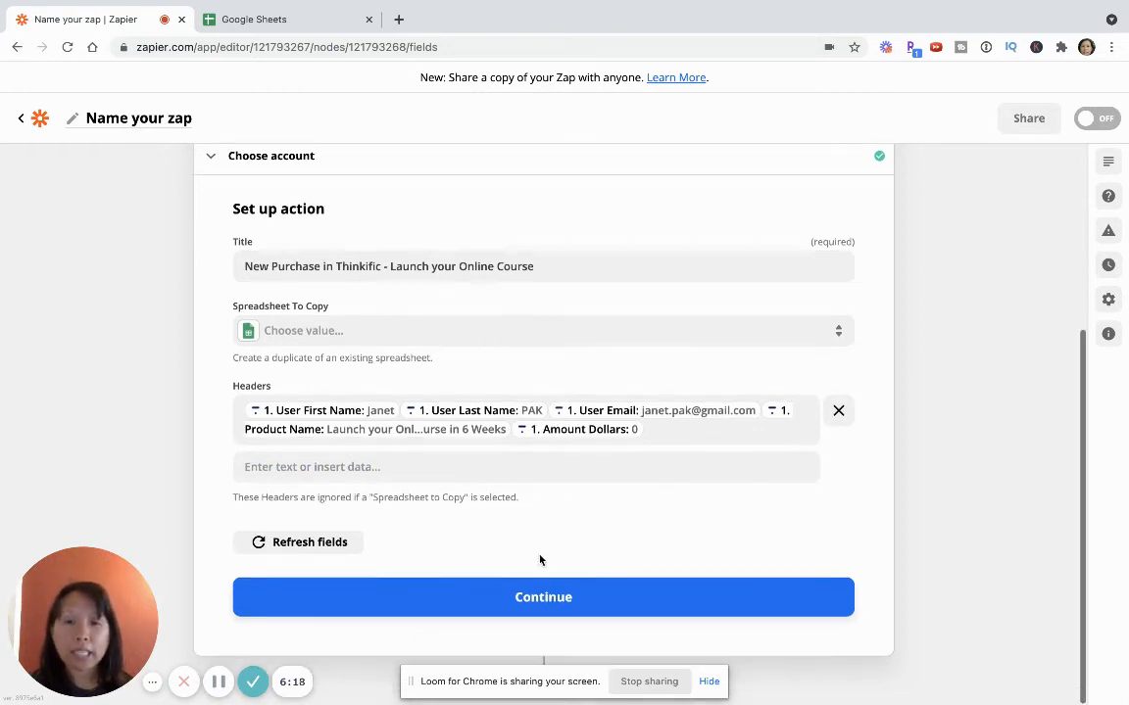
pyautogui.click(525, 609)
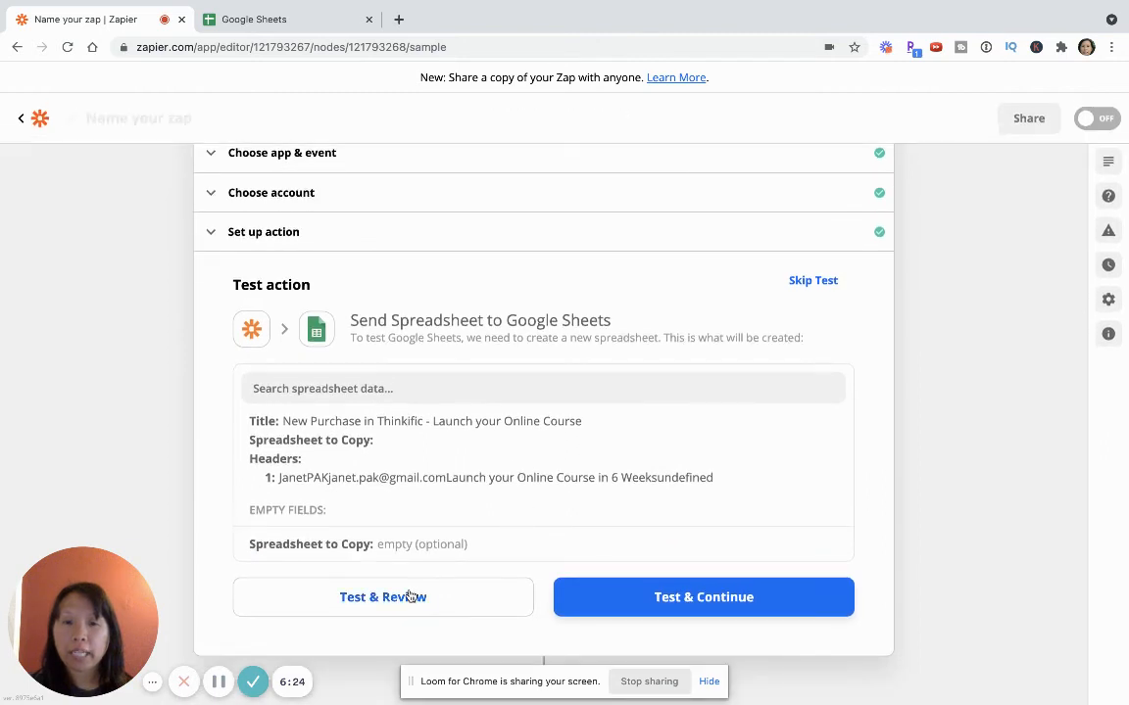
pyautogui.click(408, 597)
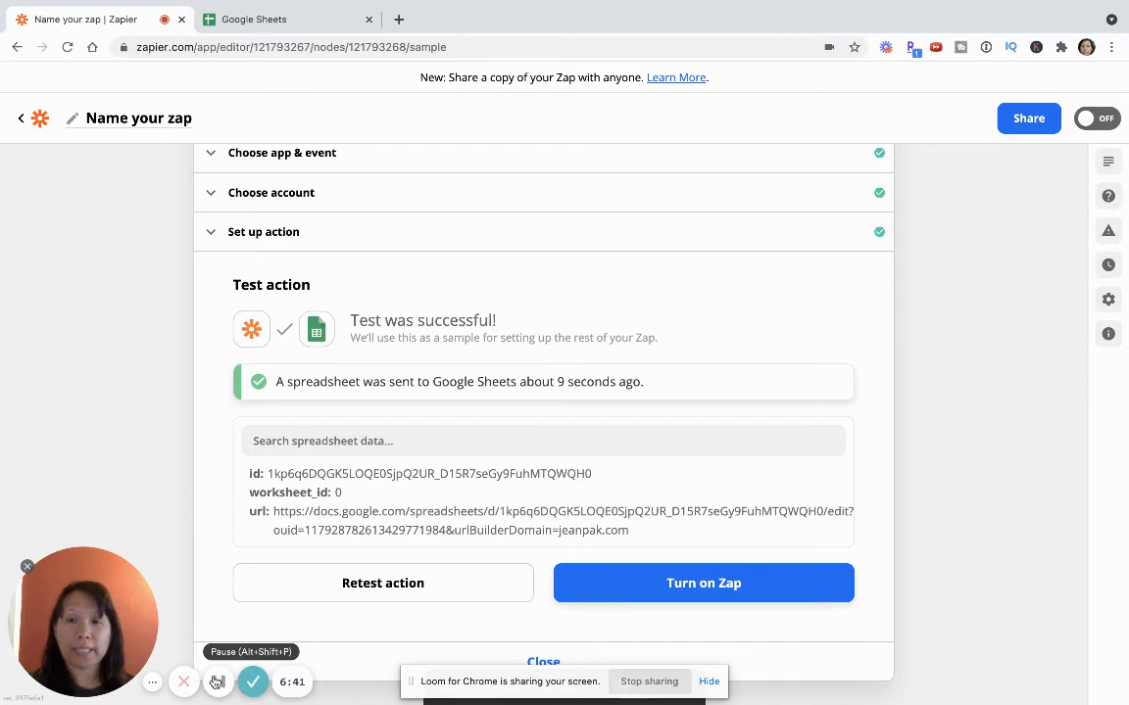
# Switch to Google Sheets, open the "New Purchase in Thinkific - Launch your Online Course" spreadsheet and examine how row 1 is filled
pyautogui.hotkey('ctrl', 'Tab')
pyautogui.click(232, 401)
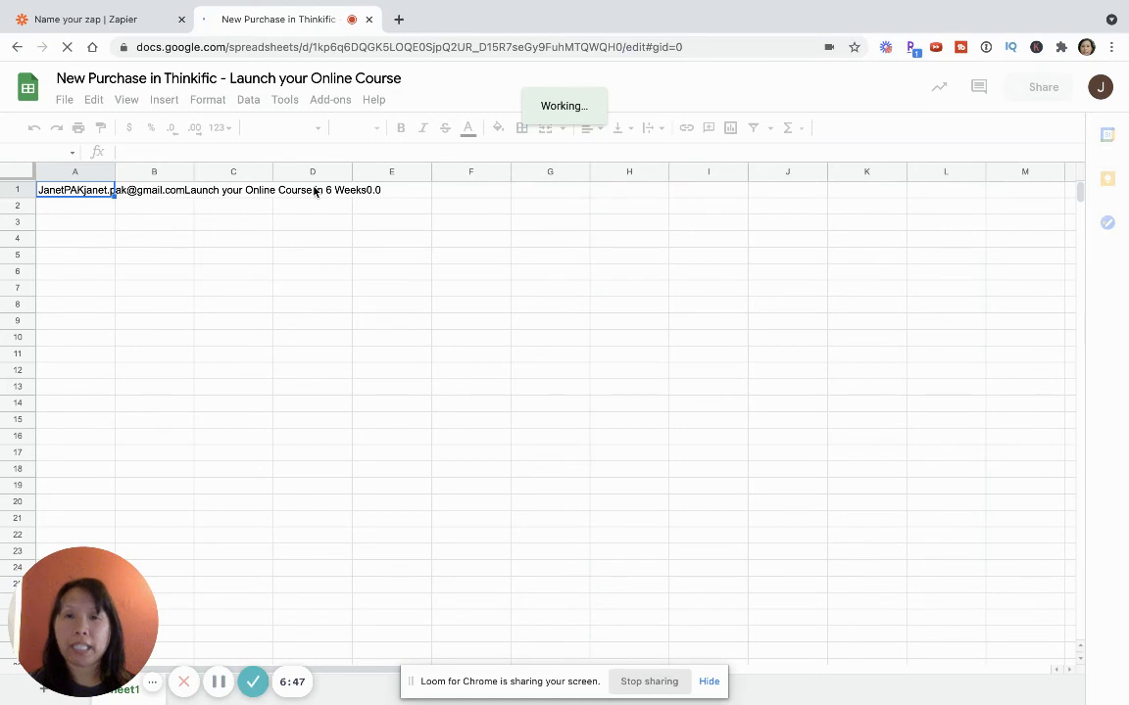
pyautogui.click(366, 193)
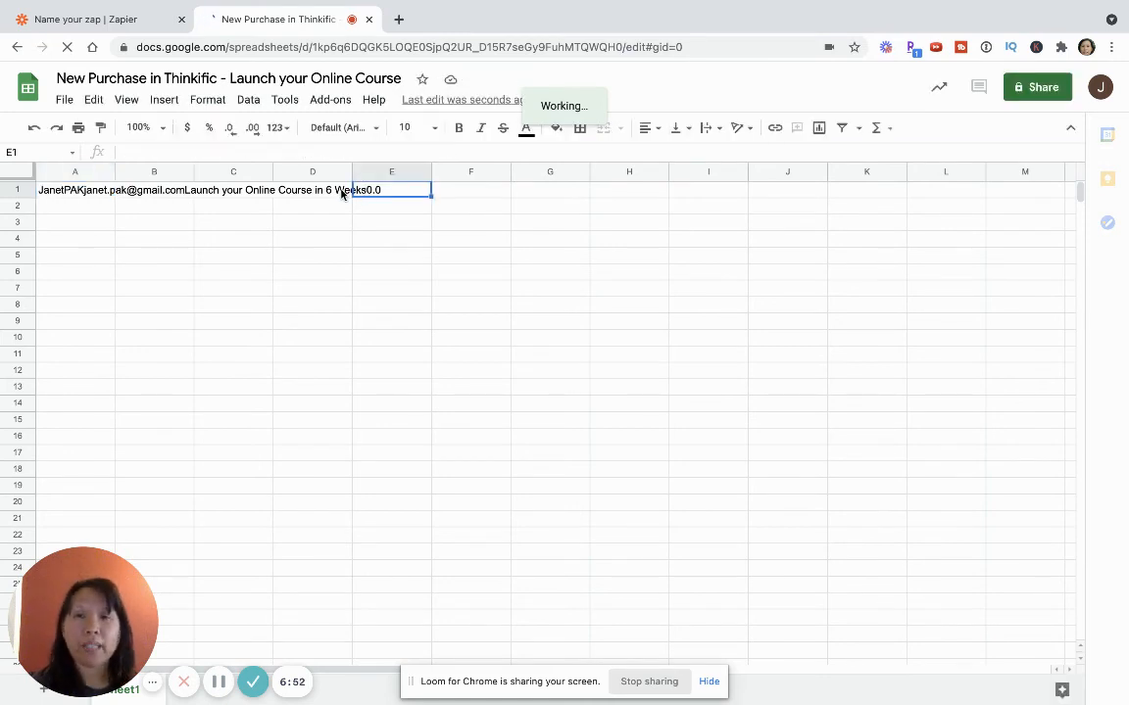
pyautogui.click(43, 191)
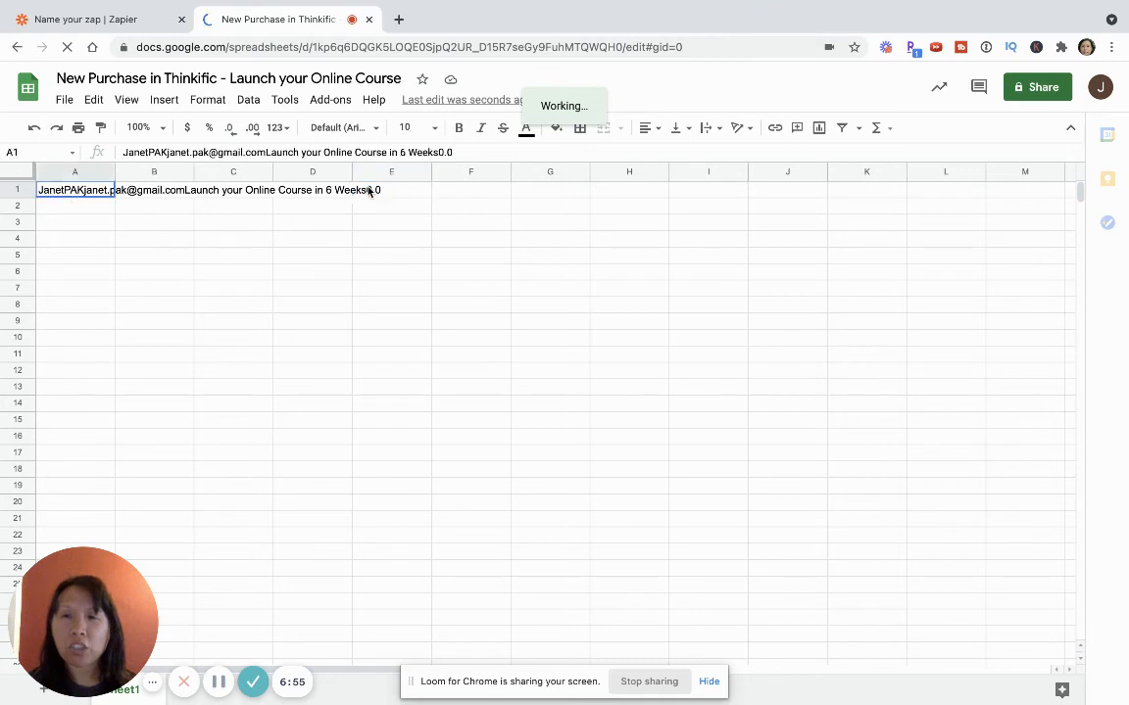
pyautogui.keyDown('shift'); pyautogui.click(371, 192); pyautogui.keyUp('shift')
pyautogui.click(327, 189)
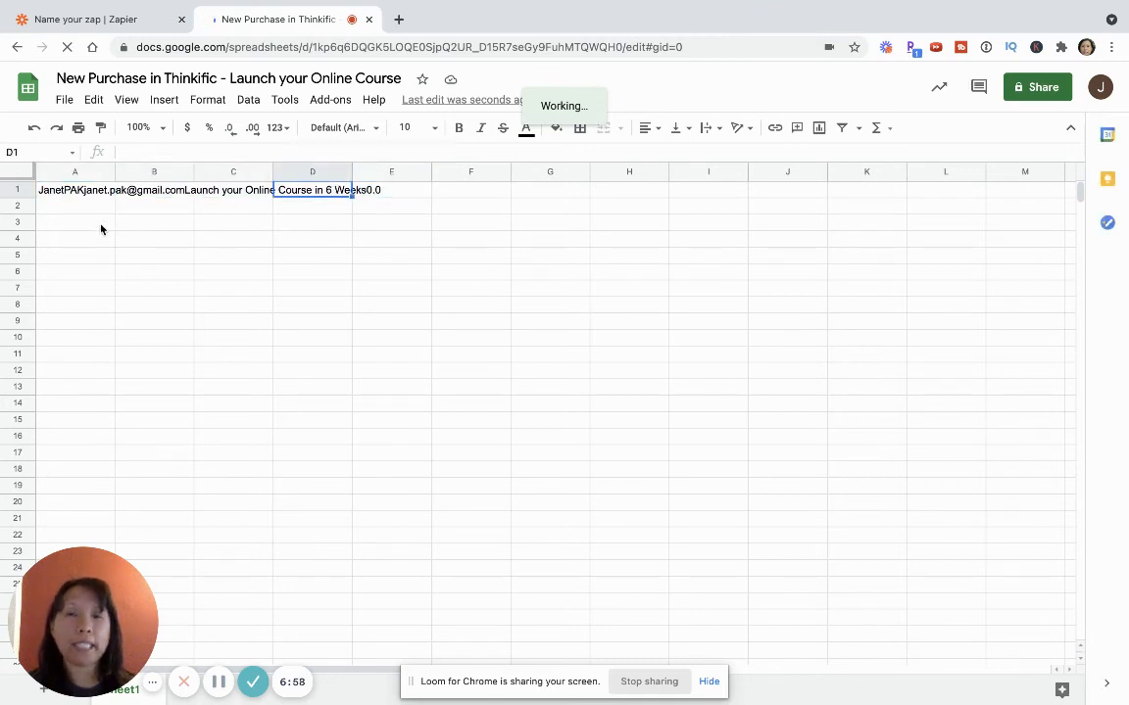
pyautogui.click(101, 226)
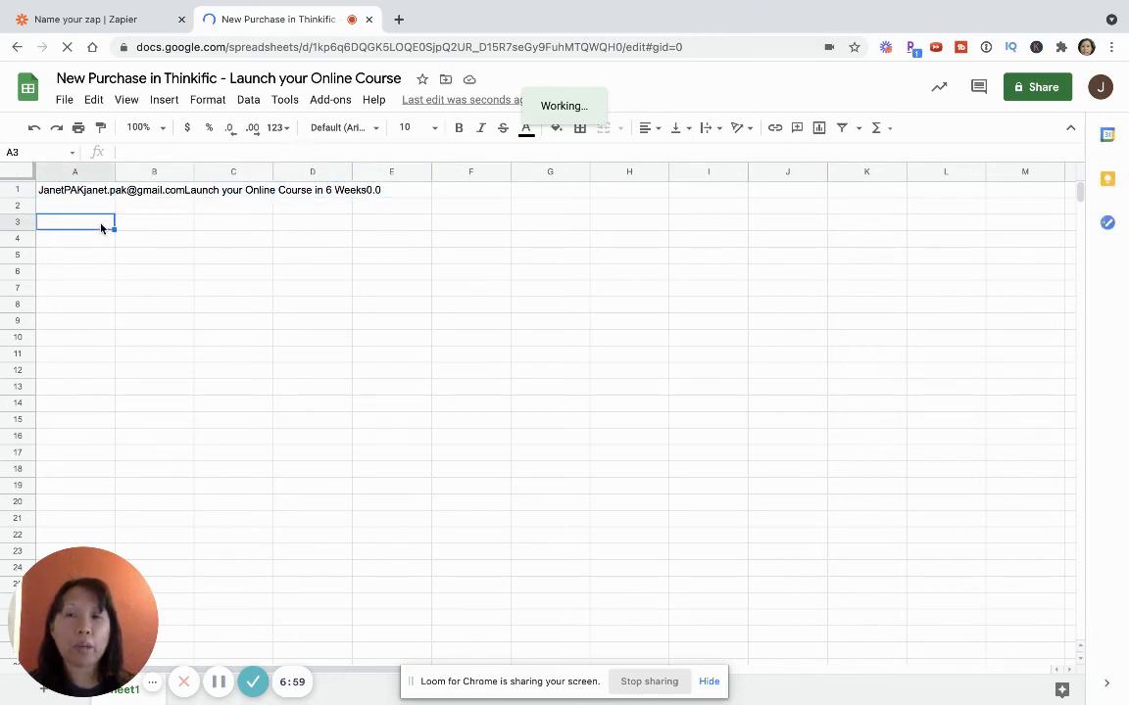
pyautogui.click(17, 191)
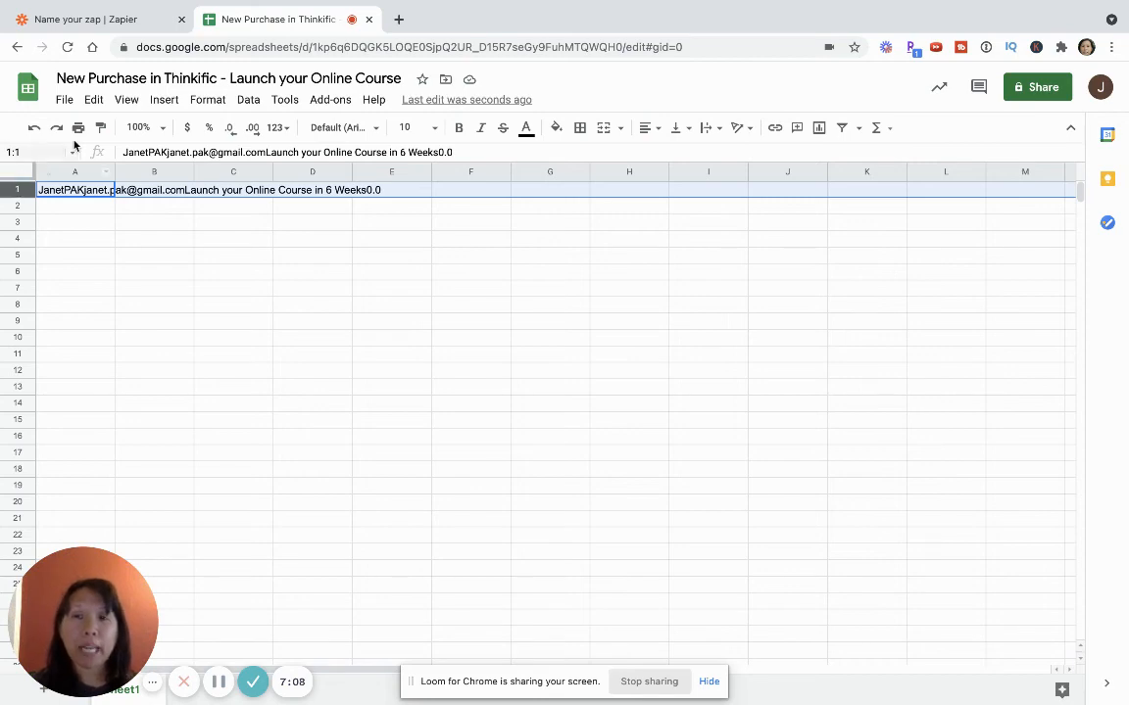
# Switch back to Zapier and check the extra options of the Create Spreadsheet action, leaving them unused
pyautogui.click(97, 17)
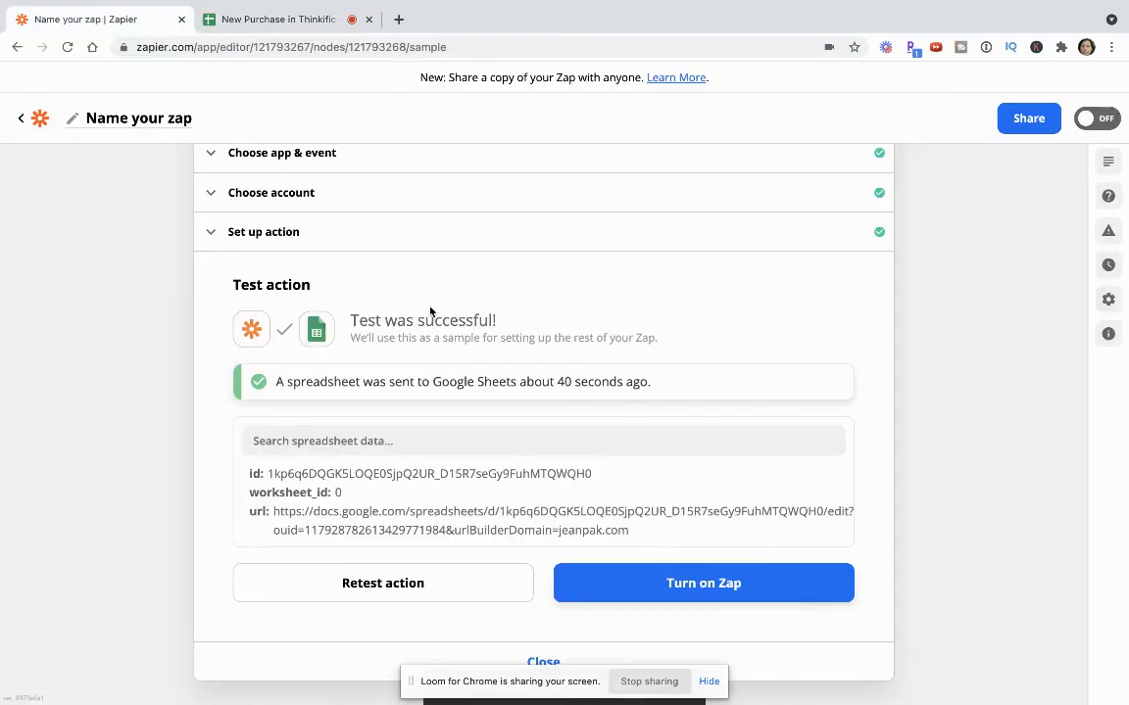
pyautogui.scroll(3, 386, 275)
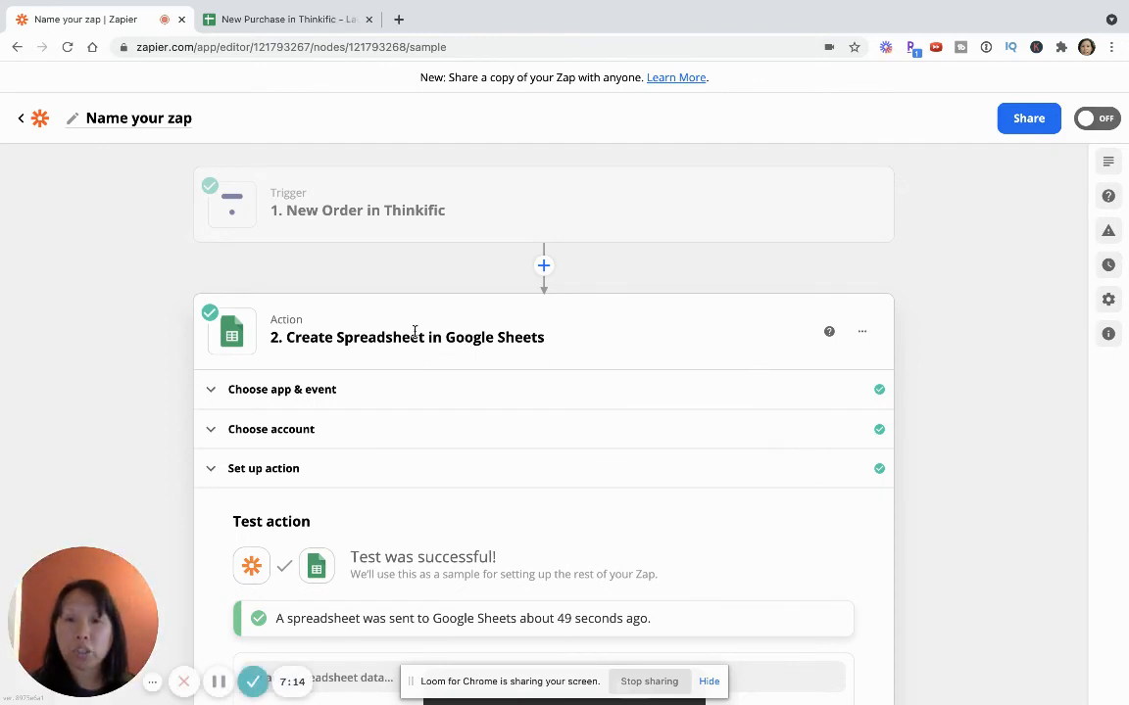
pyautogui.click(862, 331)
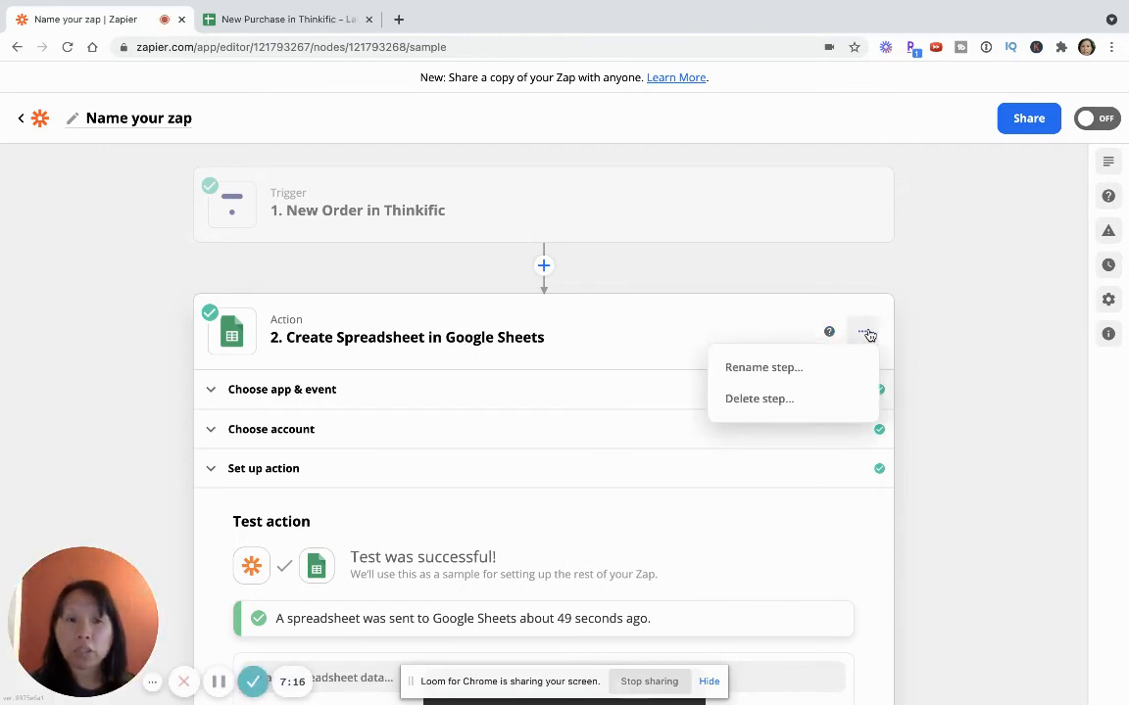
pyautogui.click(686, 309)
pyautogui.scroll(-1, 514, 340)
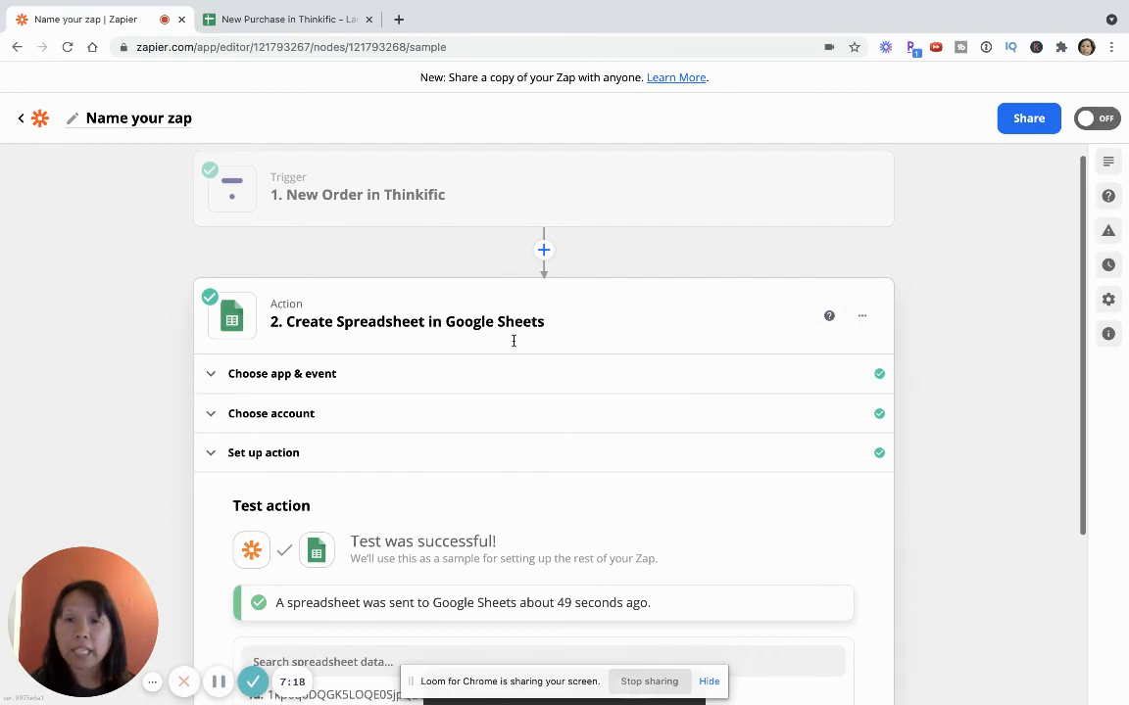
# Reopen the app and event section of the Google Sheets action and look through the available action events, keeping Create Spreadsheet
pyautogui.click(304, 373)
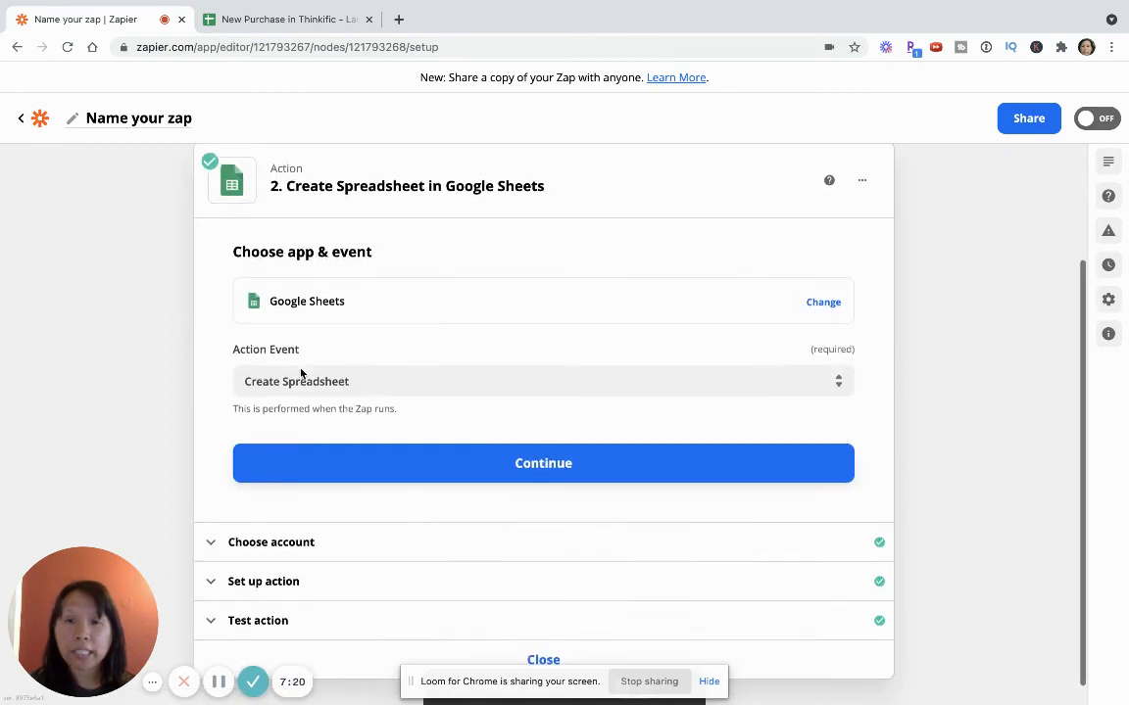
pyautogui.click(304, 379)
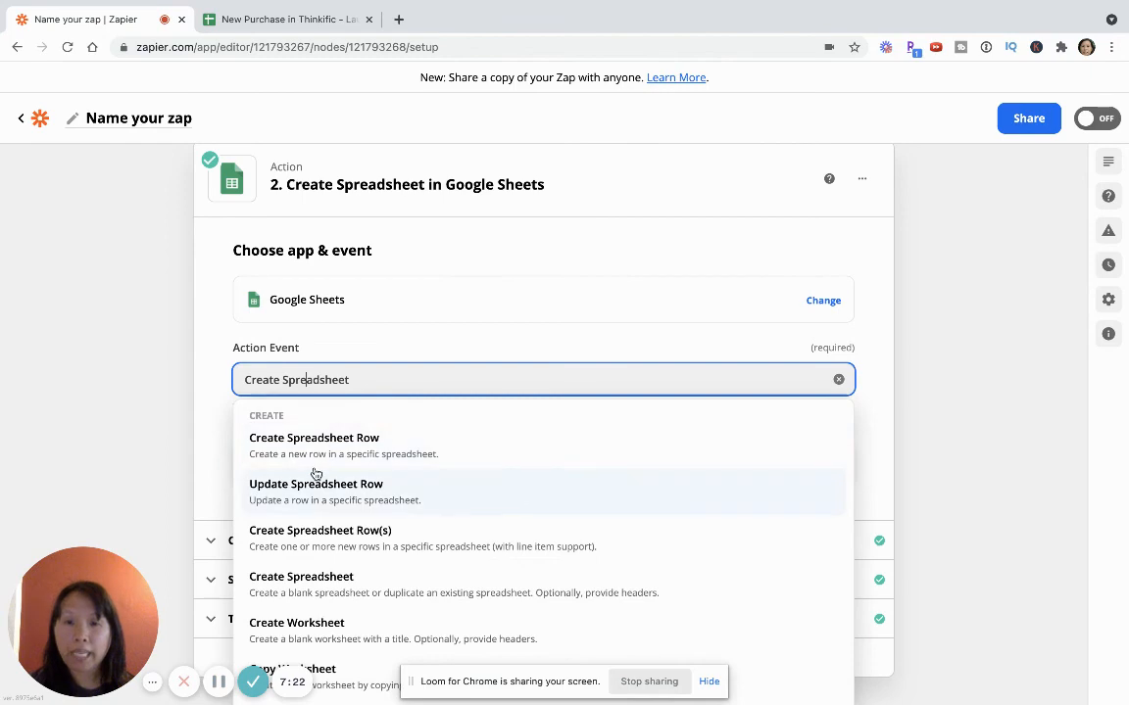
pyautogui.scroll(-1, 316, 474)
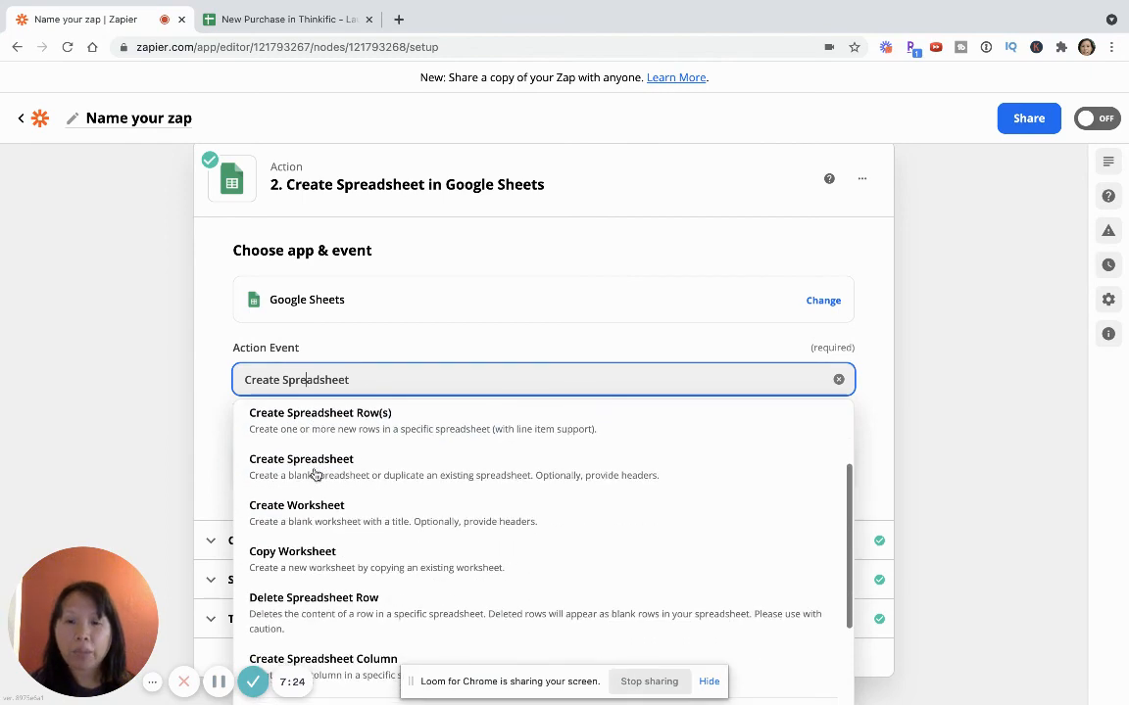
pyautogui.click(55, 361)
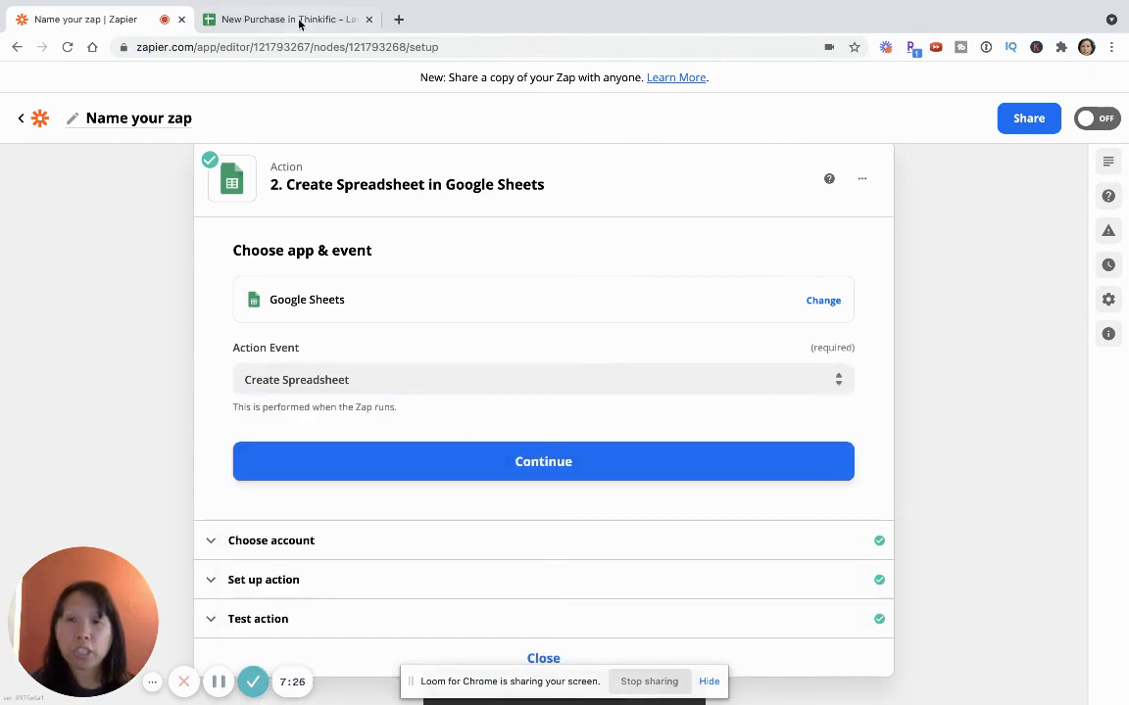
# Switch to Google Sheets, add a second sheet named "Product 2" to the purchase spreadsheet, and return to Sheet1
pyautogui.click(297, 21)
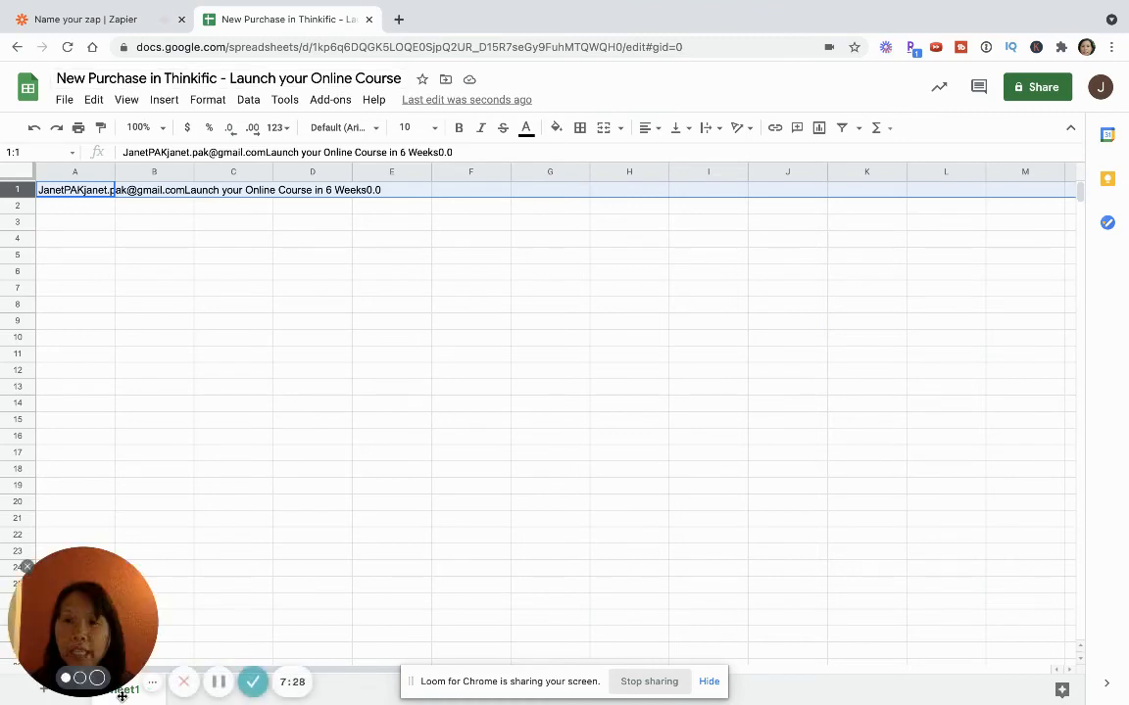
pyautogui.moveTo(589, 589); pyautogui.dragTo(590, 581)
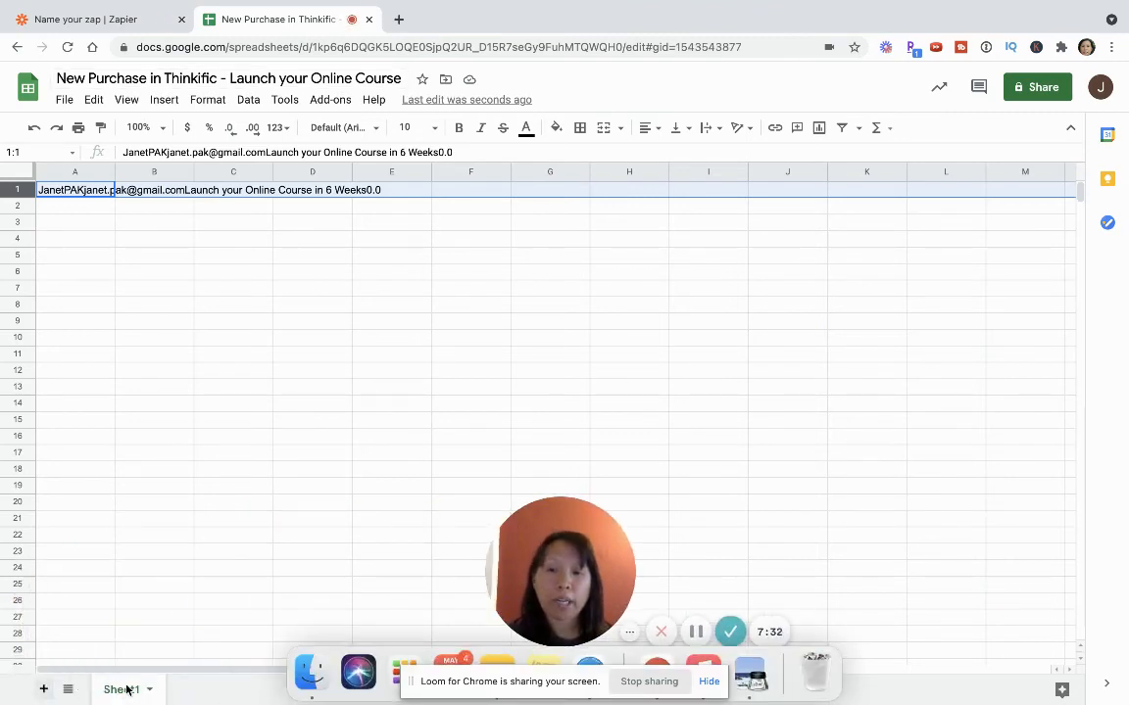
pyautogui.click(42, 691)
pyautogui.doubleClick(211, 691)
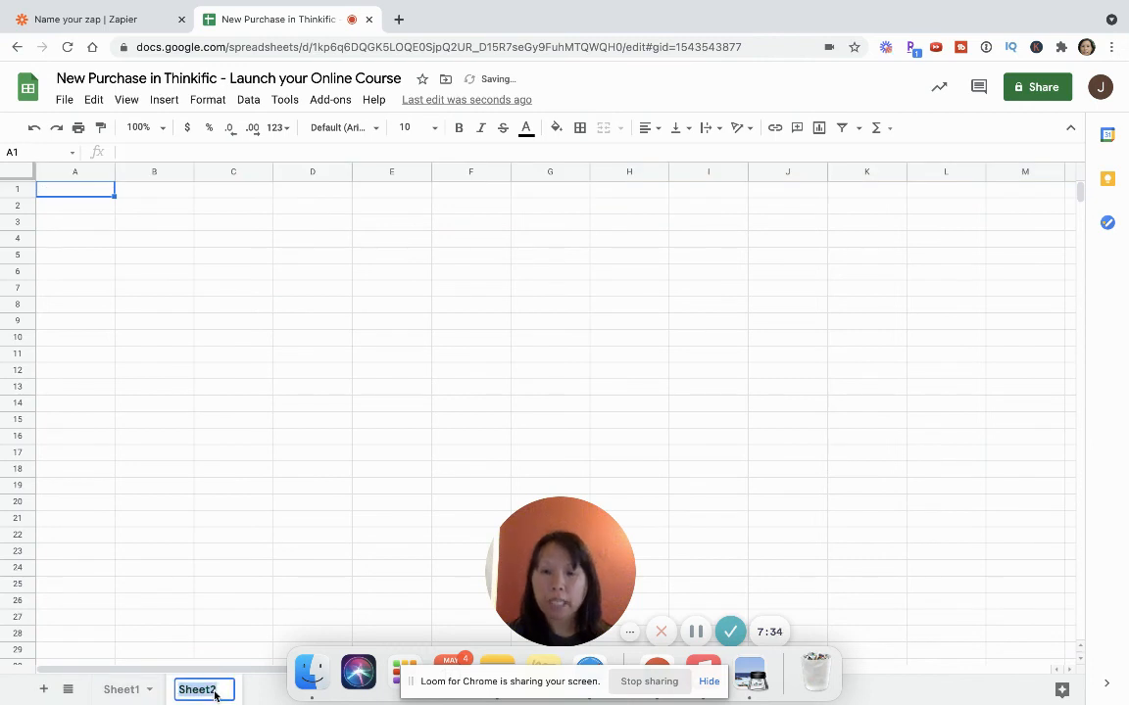
pyautogui.write('Produ')
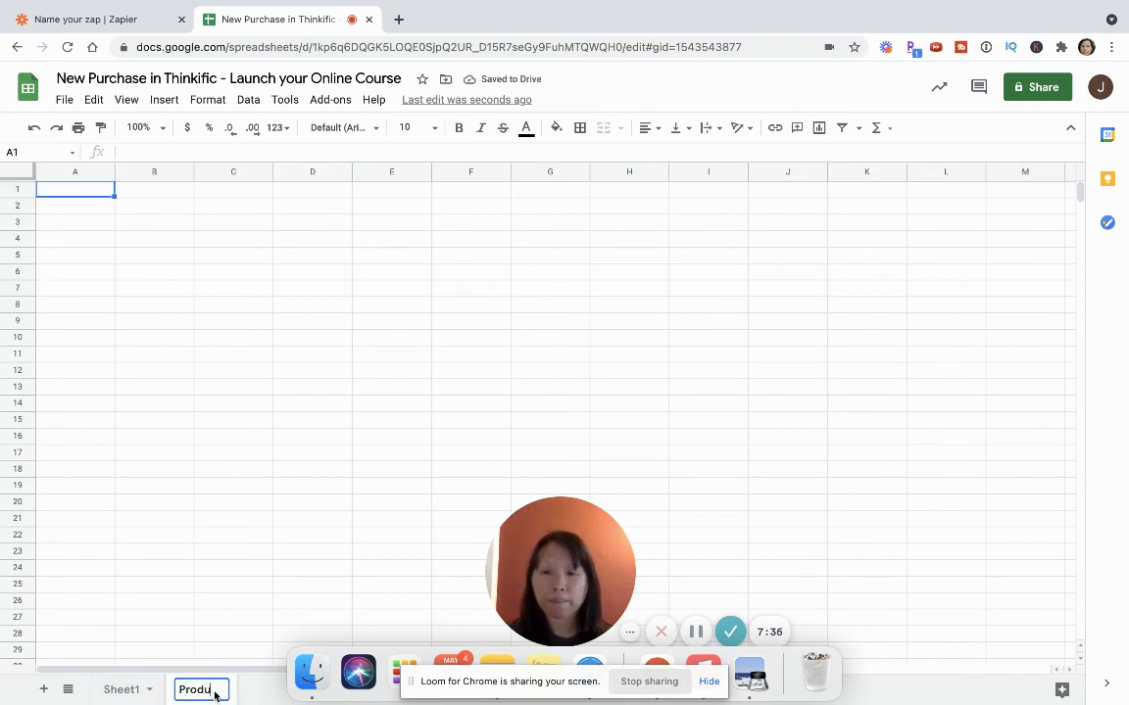
pyautogui.write('ct 2')
pyautogui.click(209, 655)
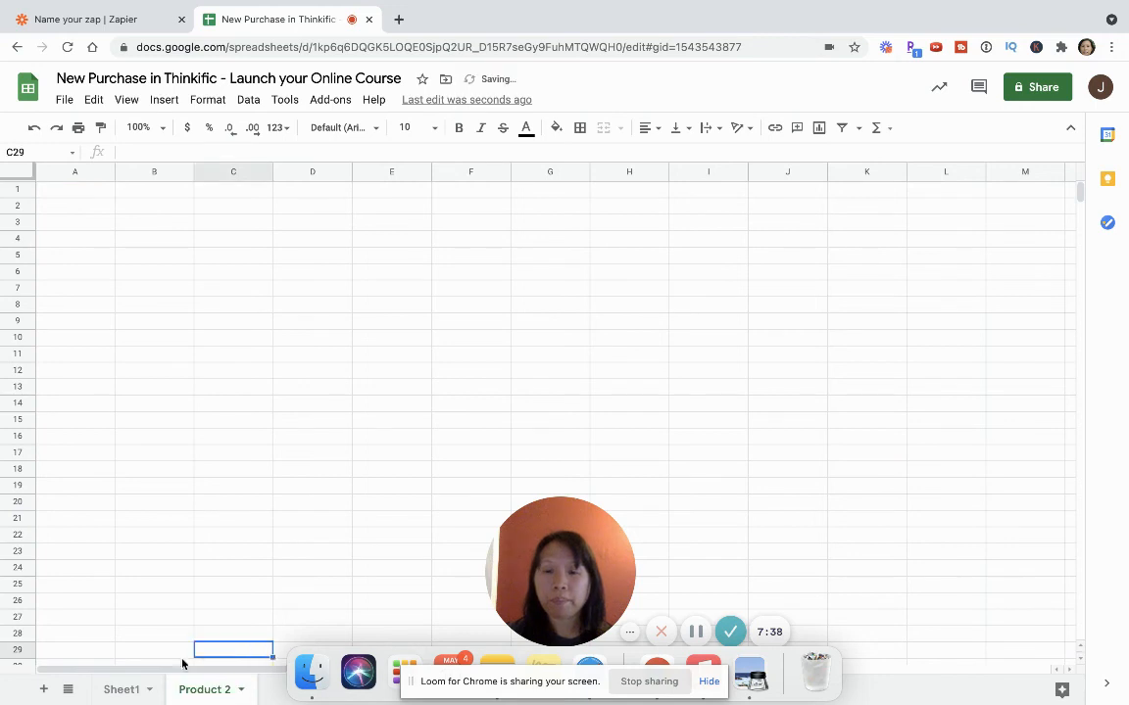
pyautogui.click(121, 690)
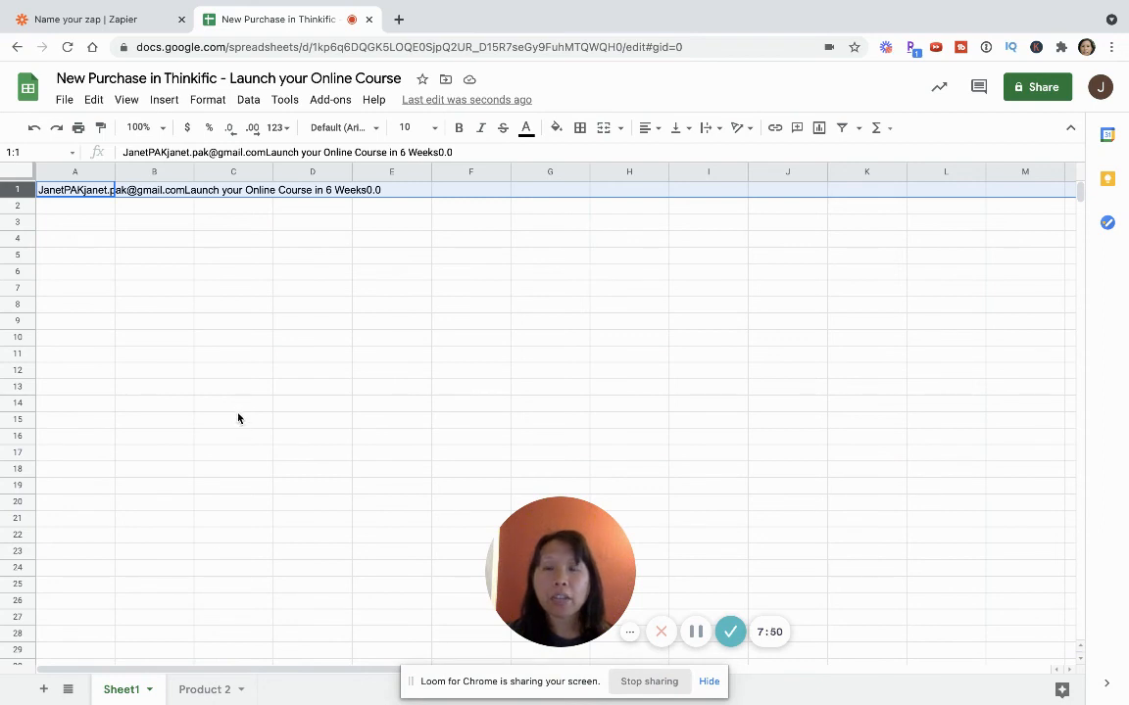
# Switch back to Zapier and review the row and worksheet action events again, leaving Create Spreadsheet selected
pyautogui.click(113, 24)
pyautogui.scroll(3, 373, 333)
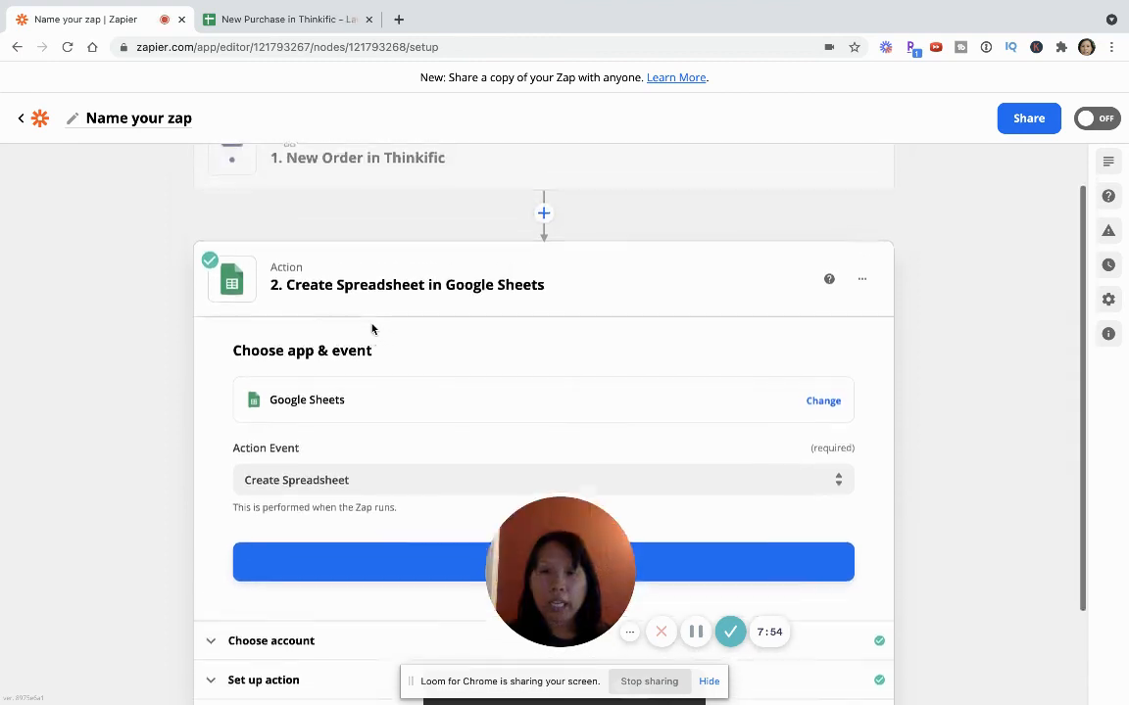
pyautogui.scroll(-2, 372, 327)
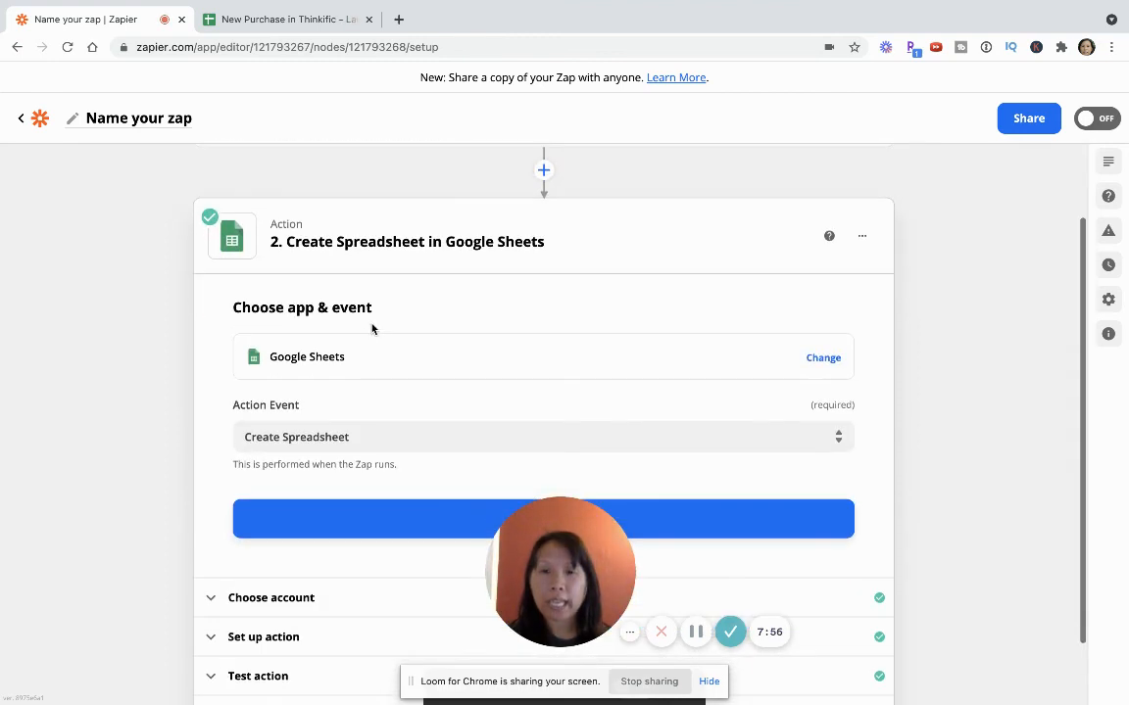
pyautogui.click(365, 438)
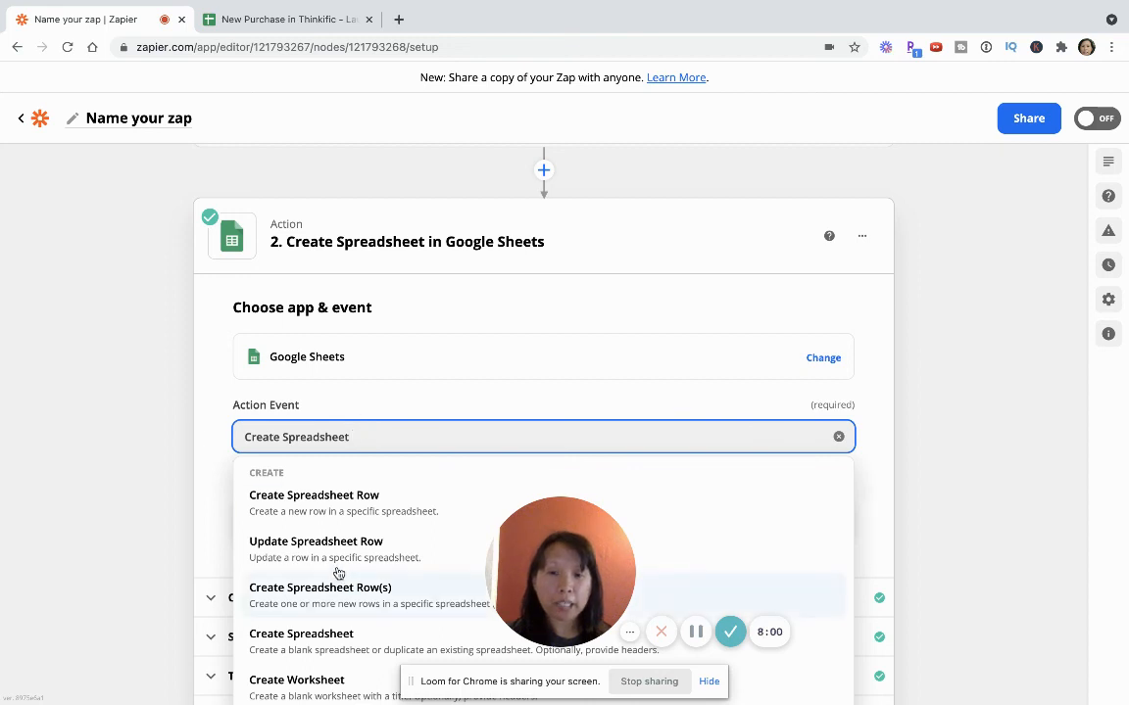
pyautogui.click(100, 438)
# Review the action's account and setup sections, and browse the Spreadsheet To Copy choices without picking one
pyautogui.scroll(-2, 100, 438)
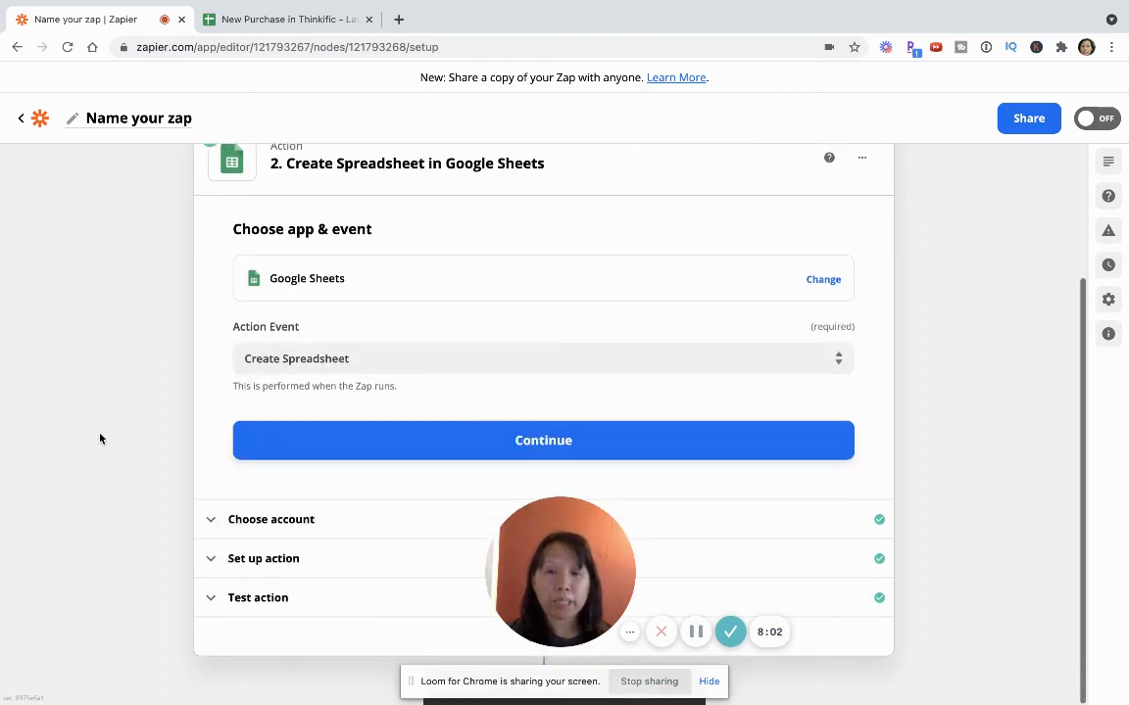
pyautogui.click(240, 520)
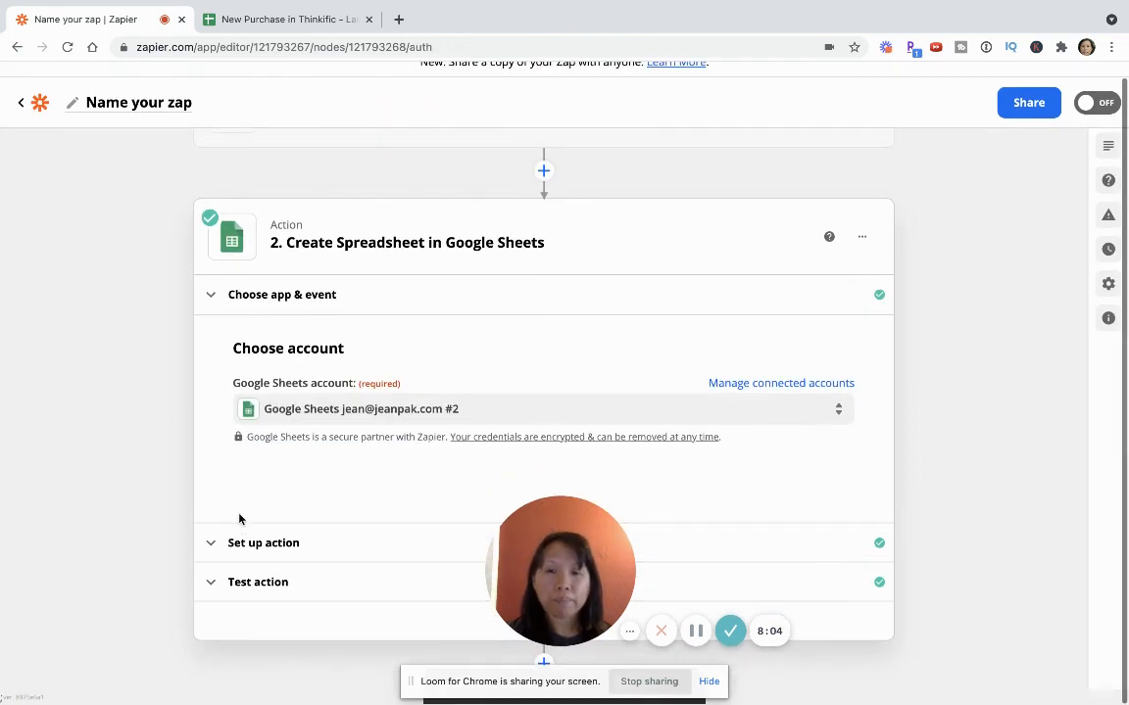
pyautogui.click(259, 545)
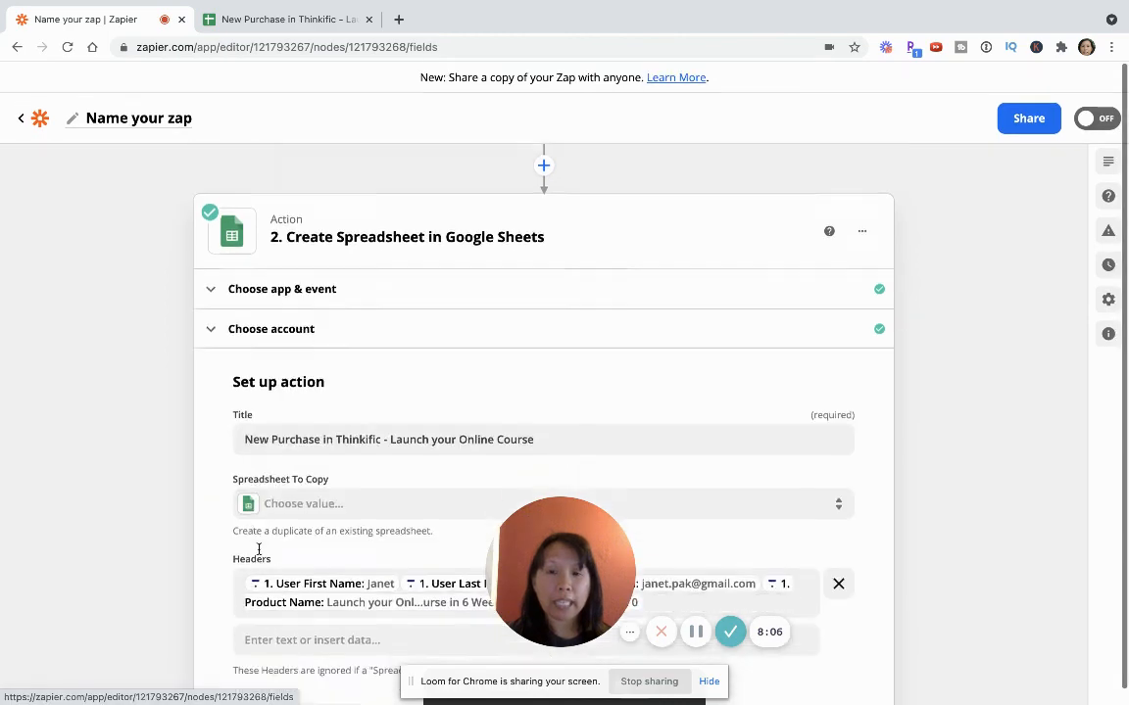
pyautogui.click(344, 359)
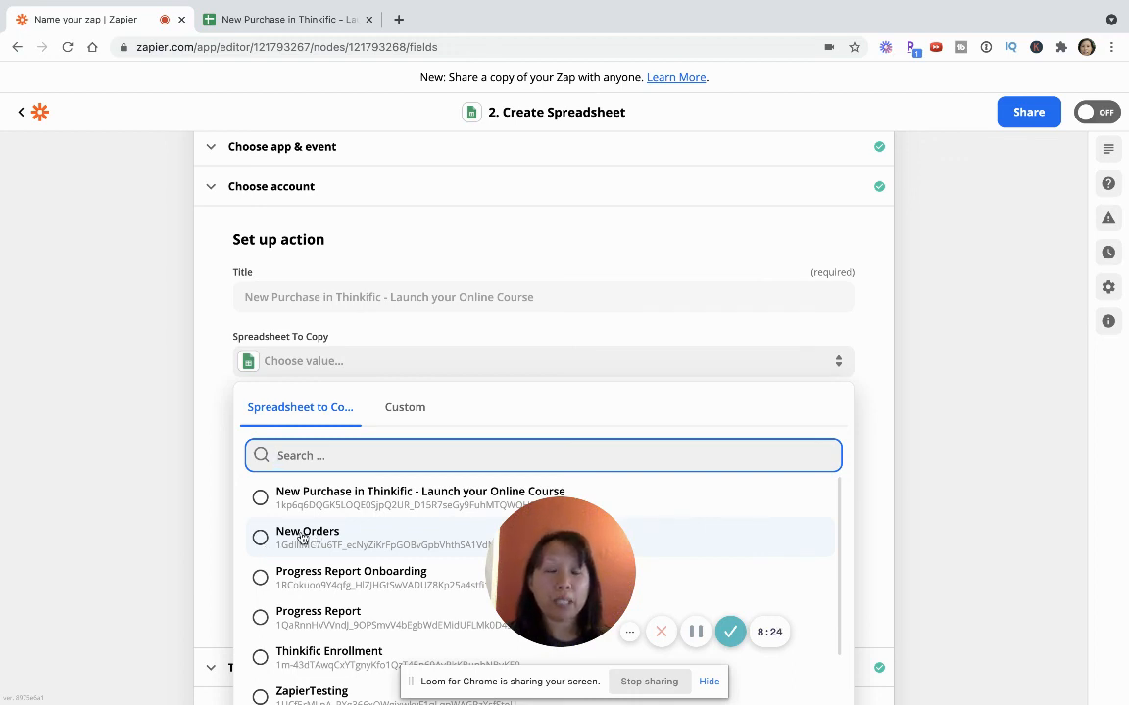
pyautogui.click(97, 368)
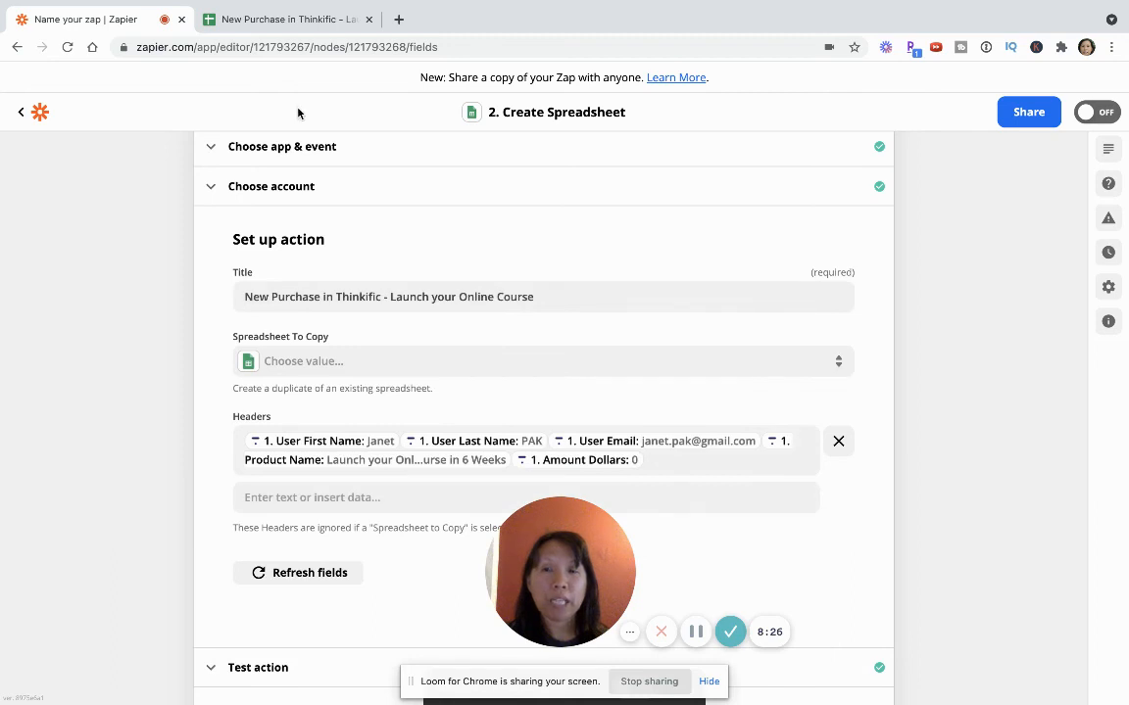
# Switch to Google Sheets to view Sheet1 of the purchase spreadsheet
pyautogui.click(278, 16)
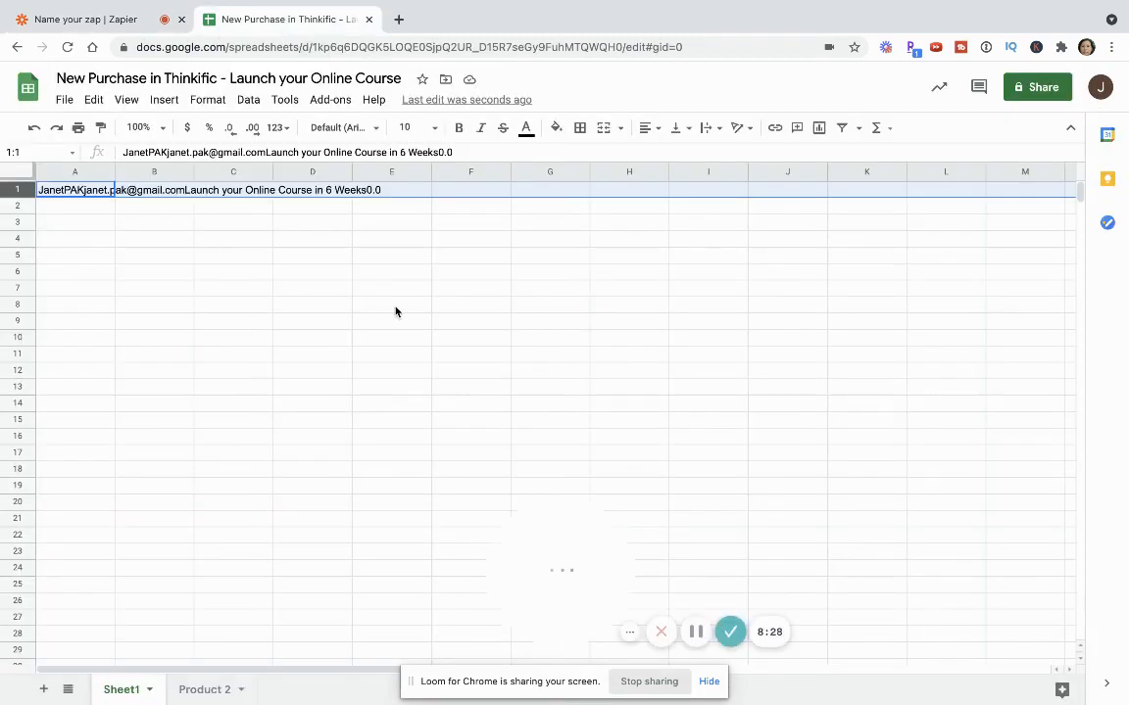